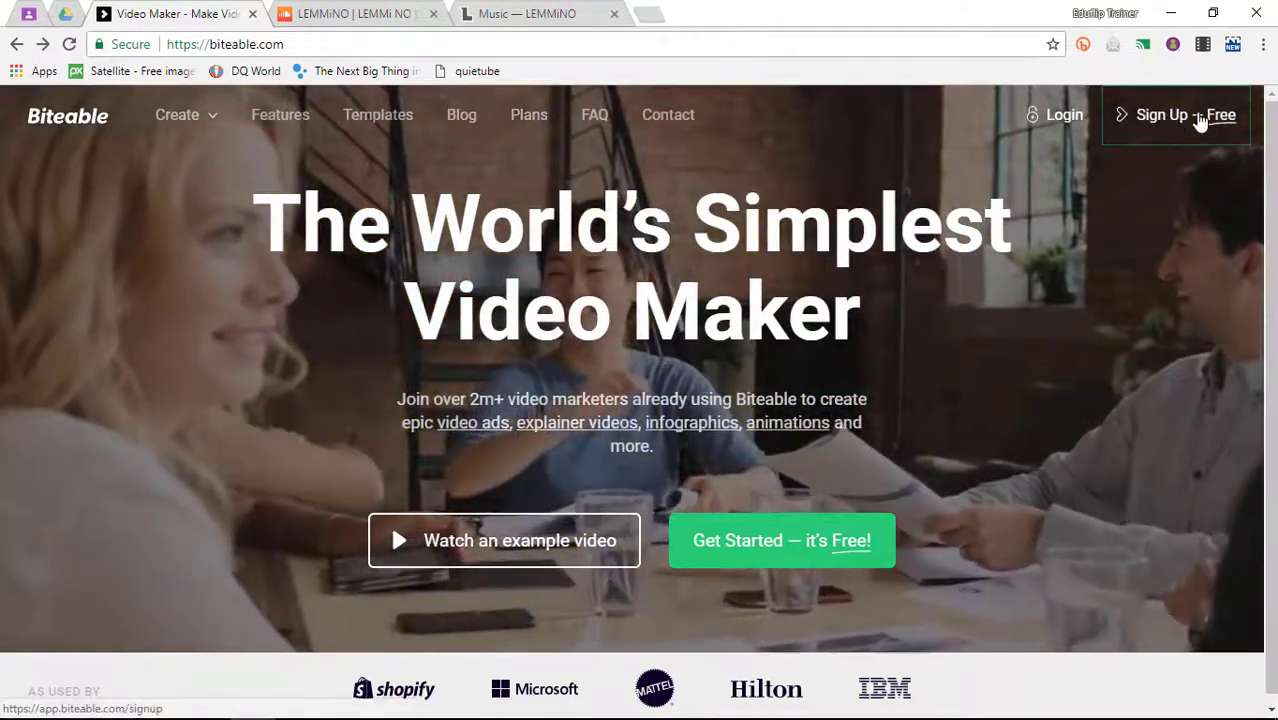
- Sign up for a free Biteable account by entering the account holder's name, then create the account
left_click(1200, 116)
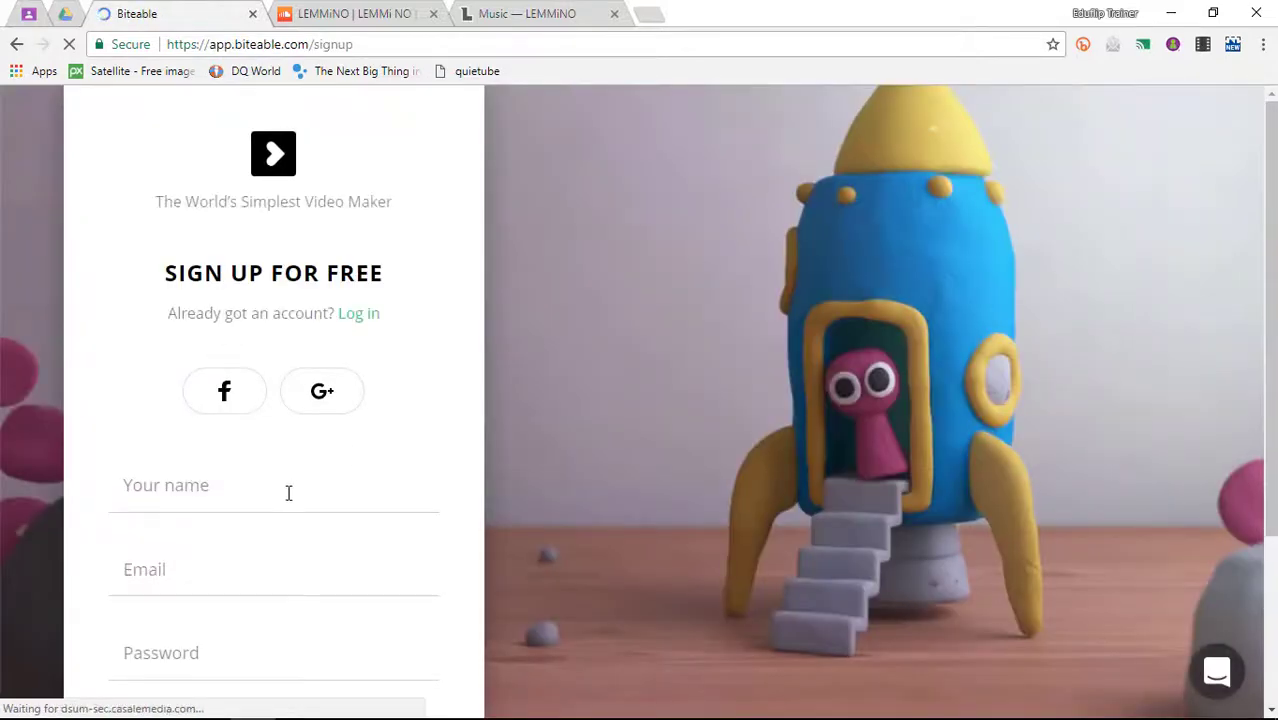
left_click(288, 493)
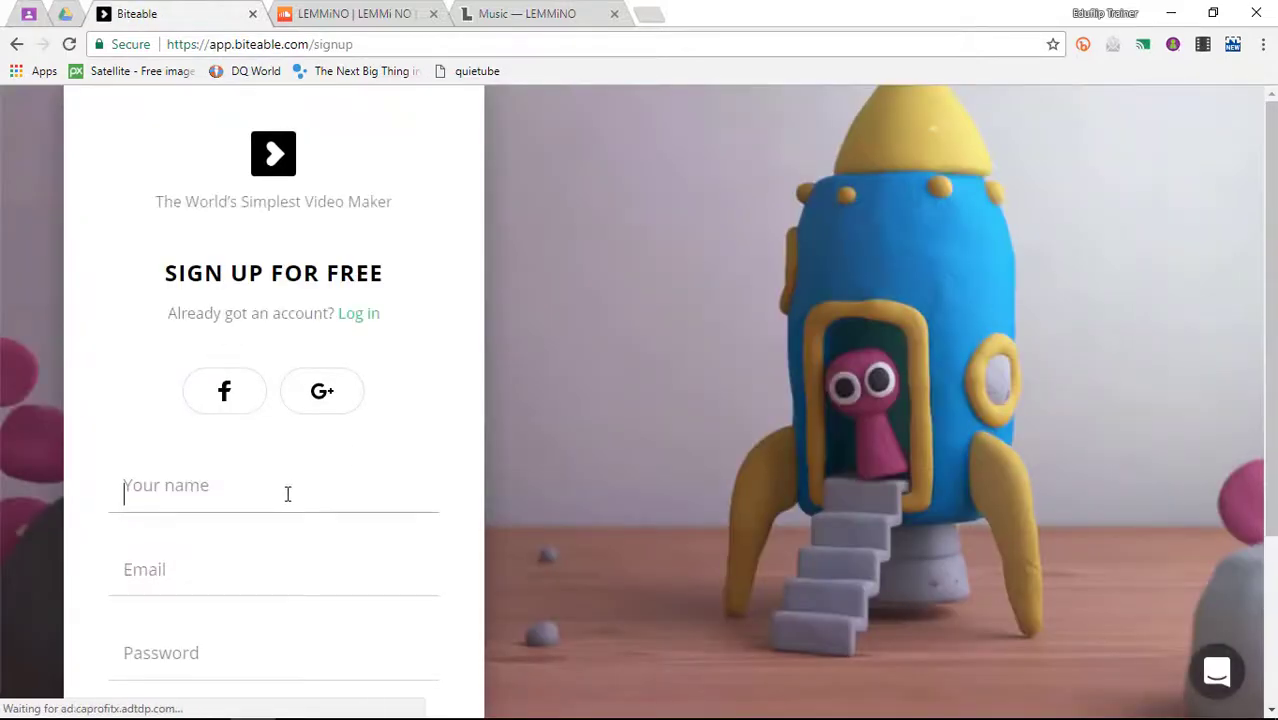
type("Flipped")
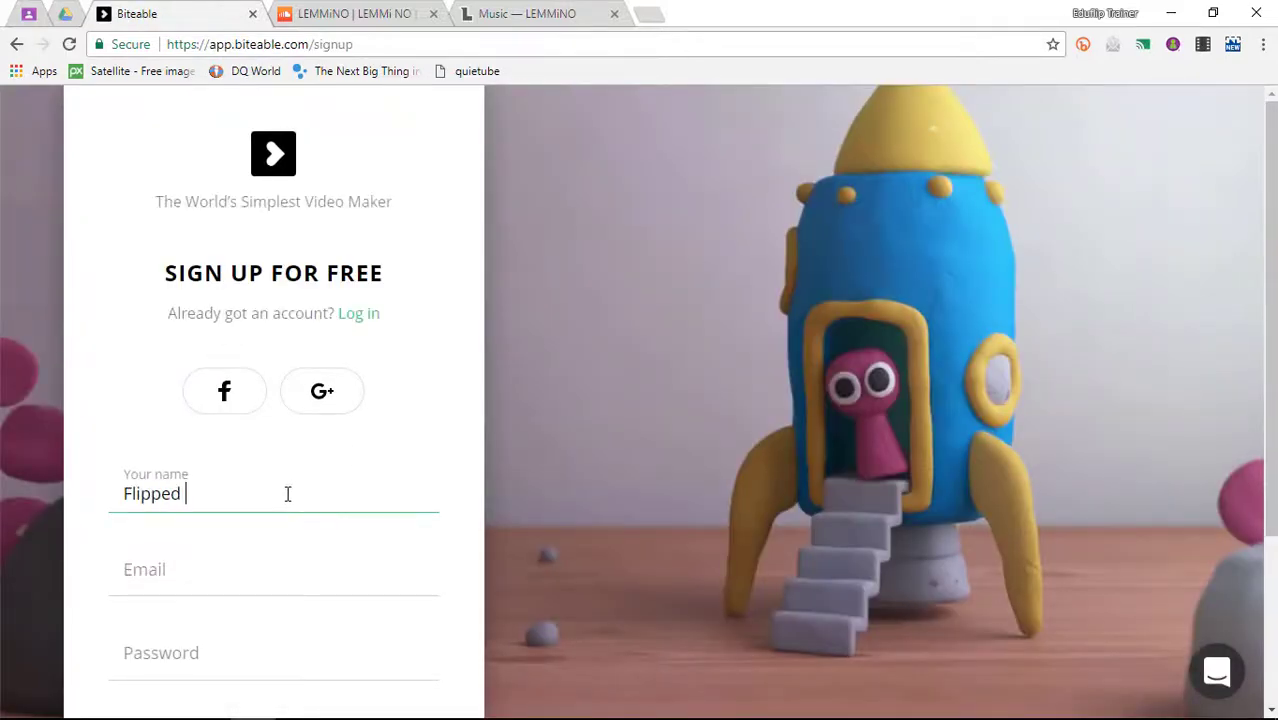
type(" Classroom Tutorials")
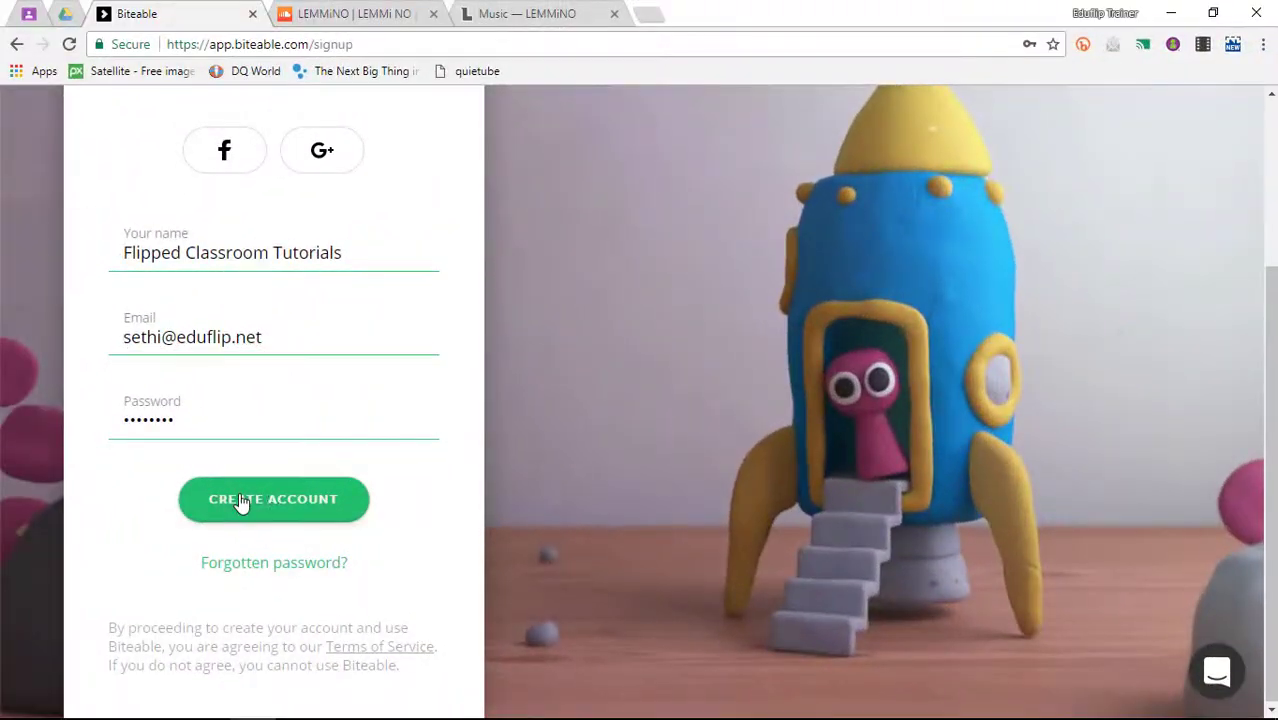
left_click(242, 500)
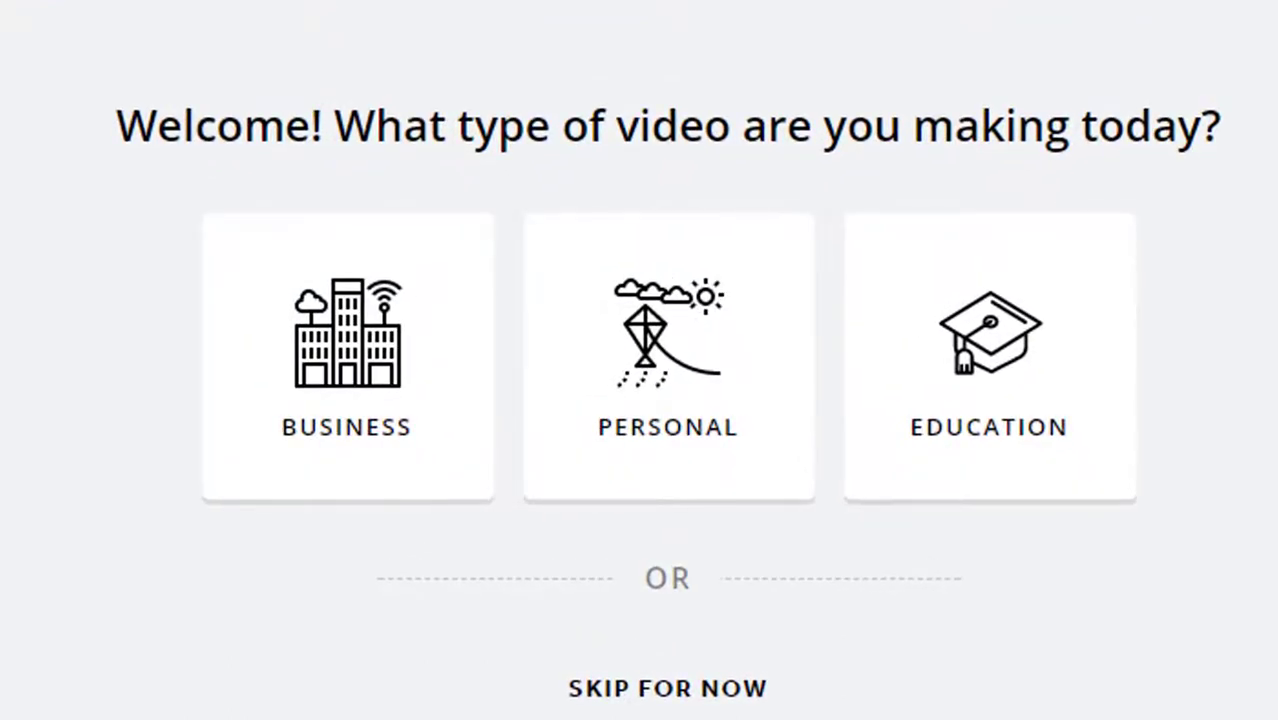
- Mark the video as an Education video
mouse_move(697, 352)
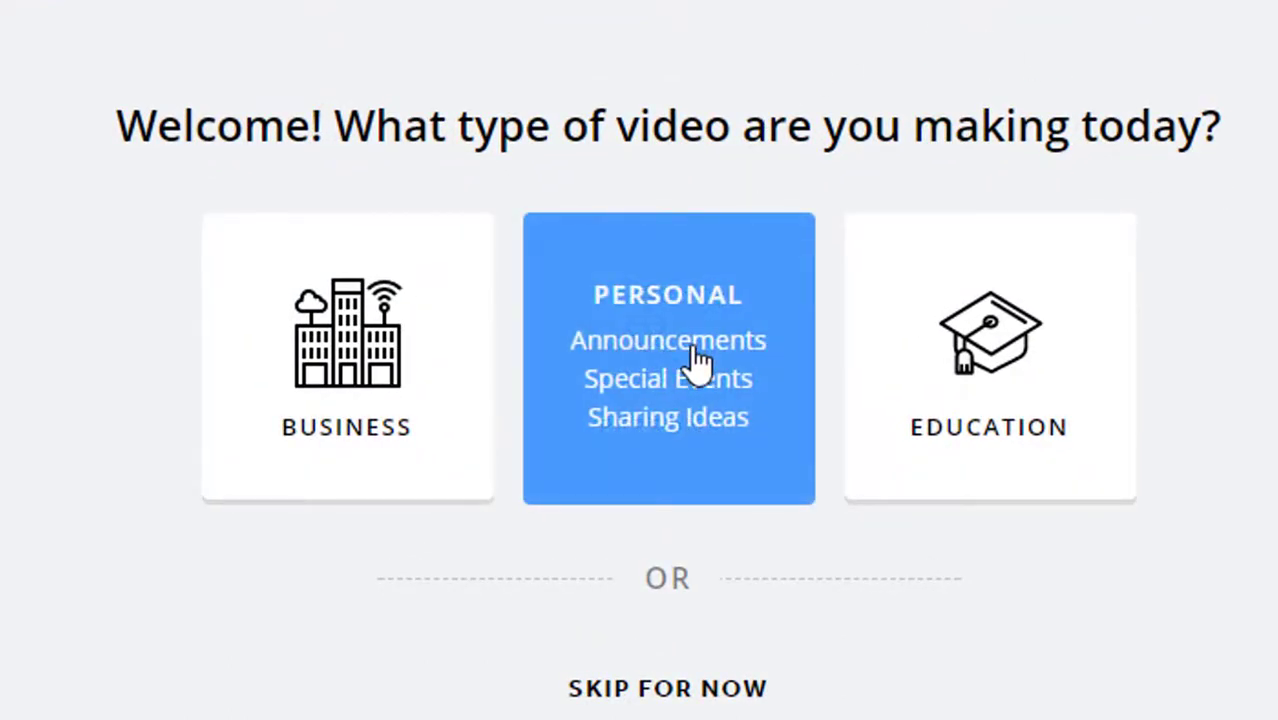
mouse_move(951, 362)
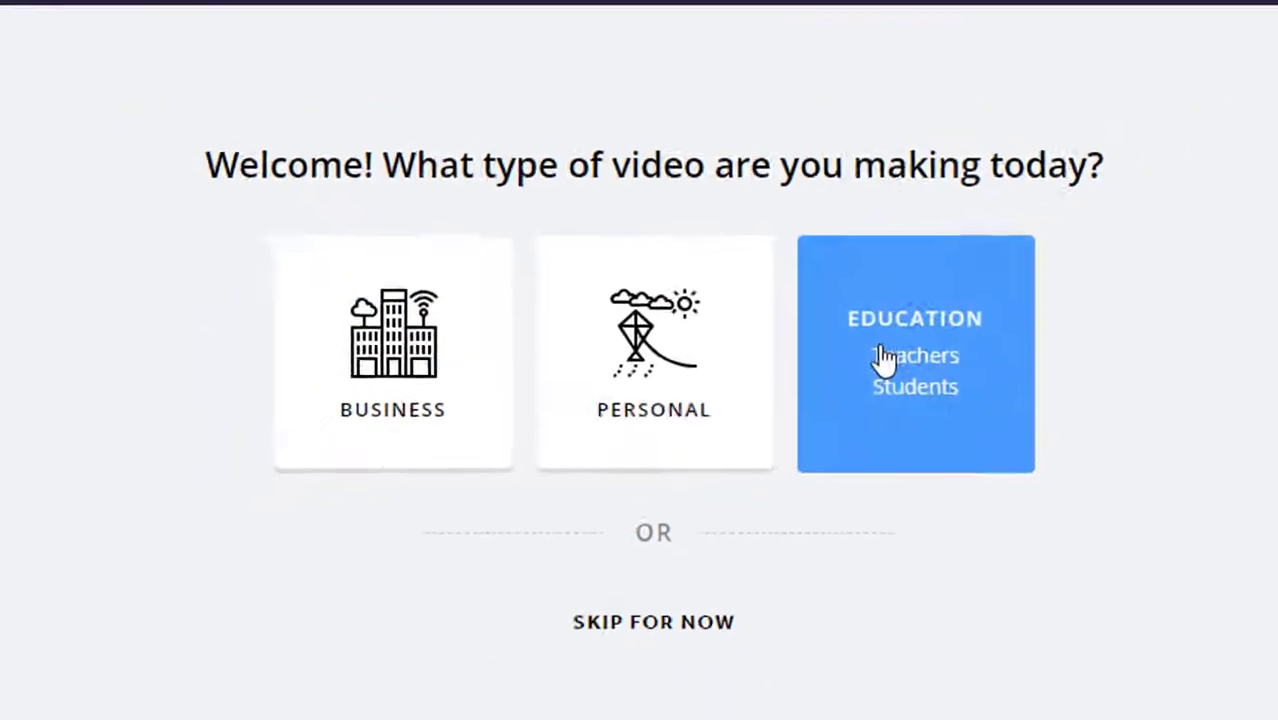
left_click(982, 398)
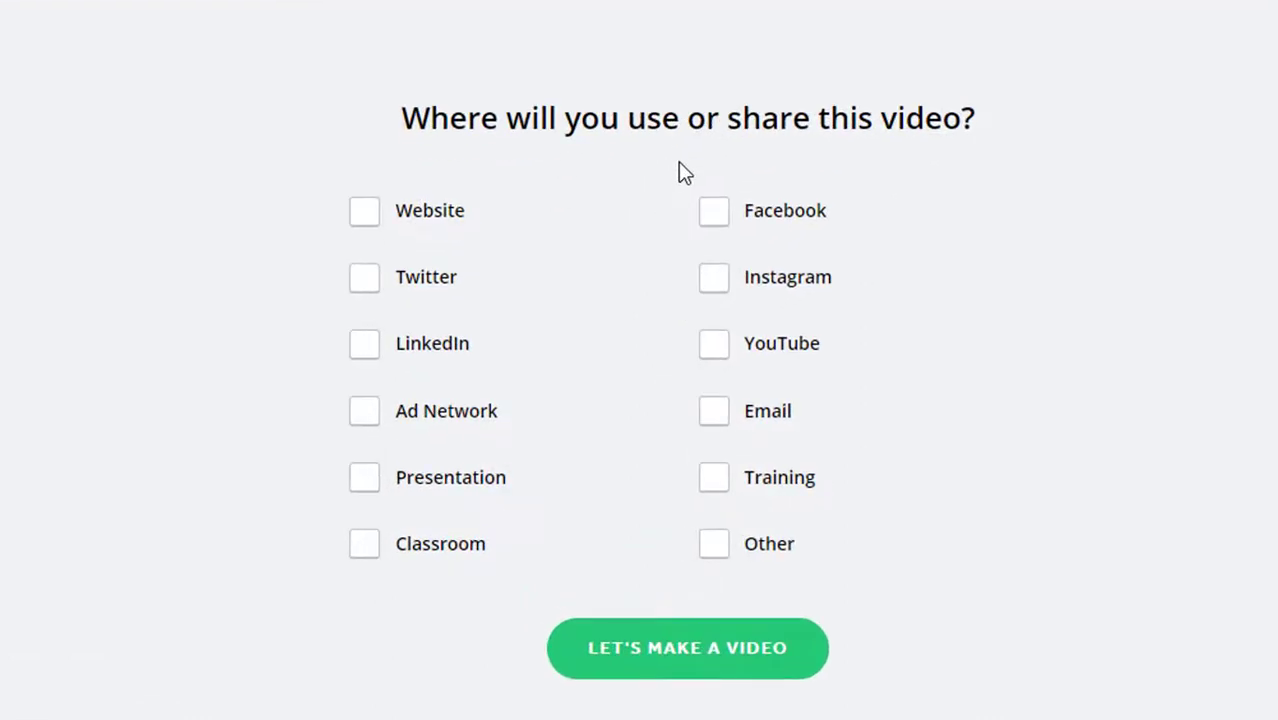
- Select Website, Classroom, Training and YouTube as where the video will be used, then continue
left_click(377, 220)
left_click(428, 556)
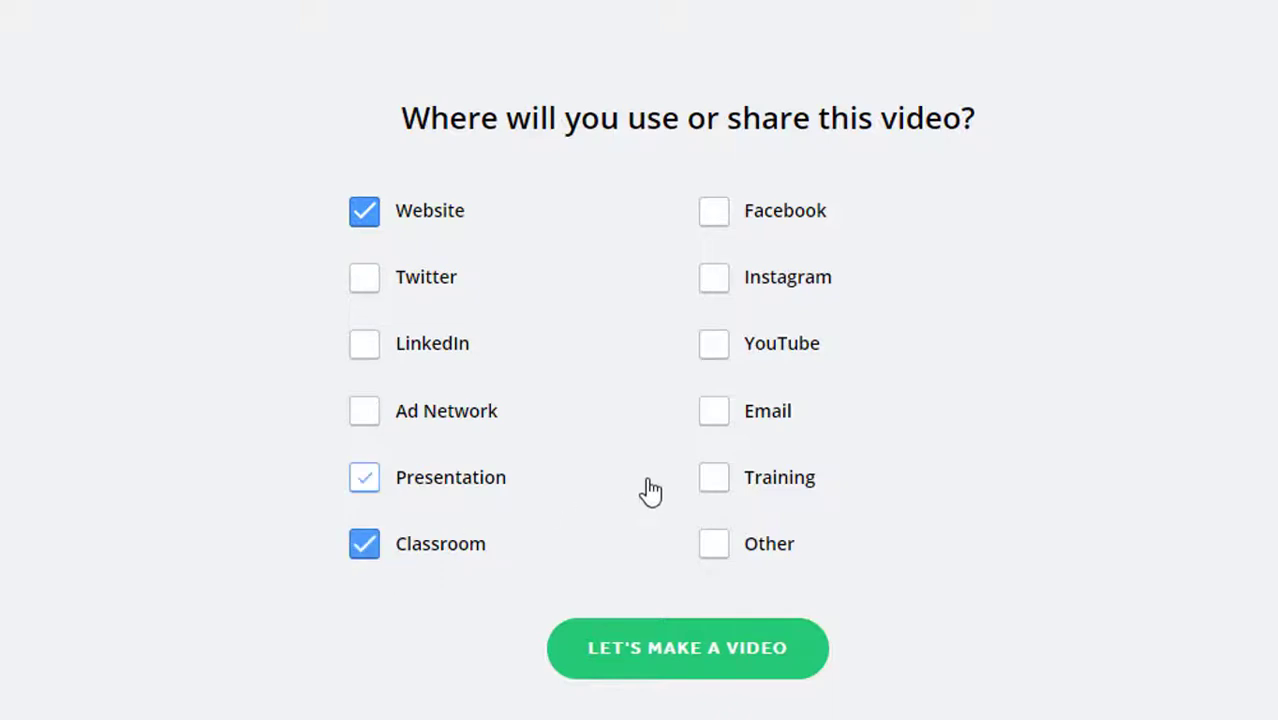
left_click(737, 486)
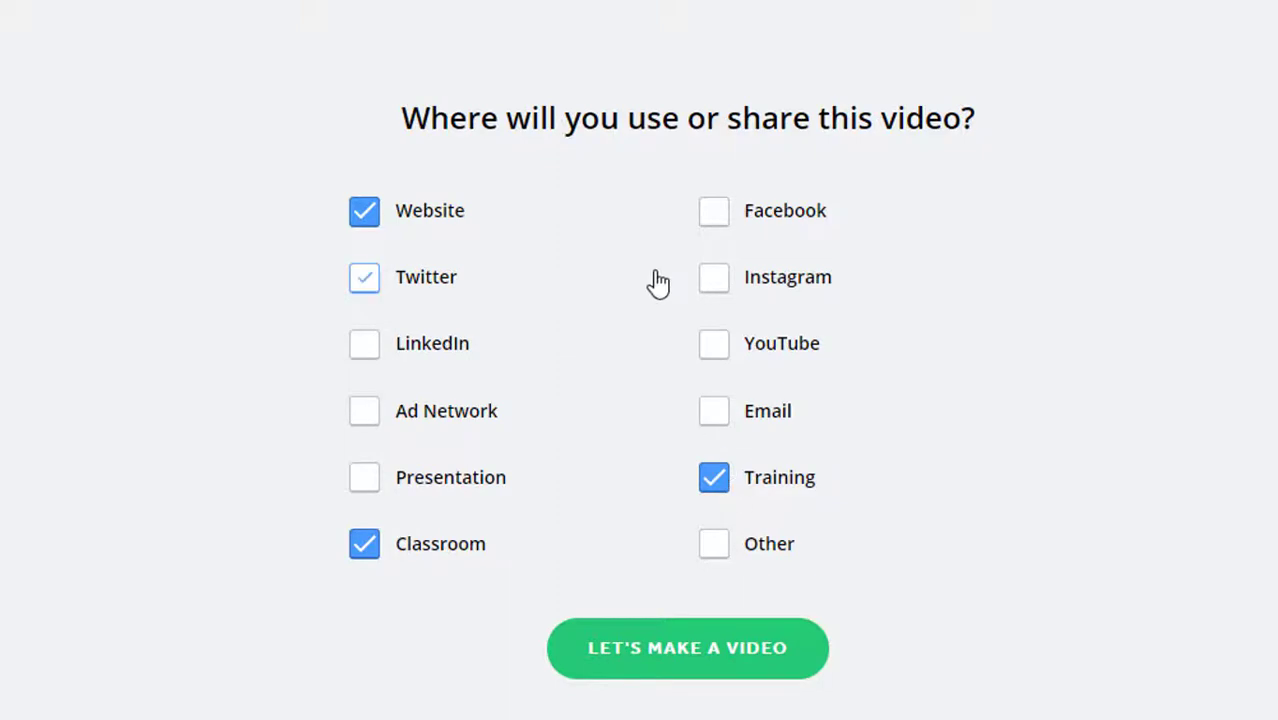
left_click(719, 366)
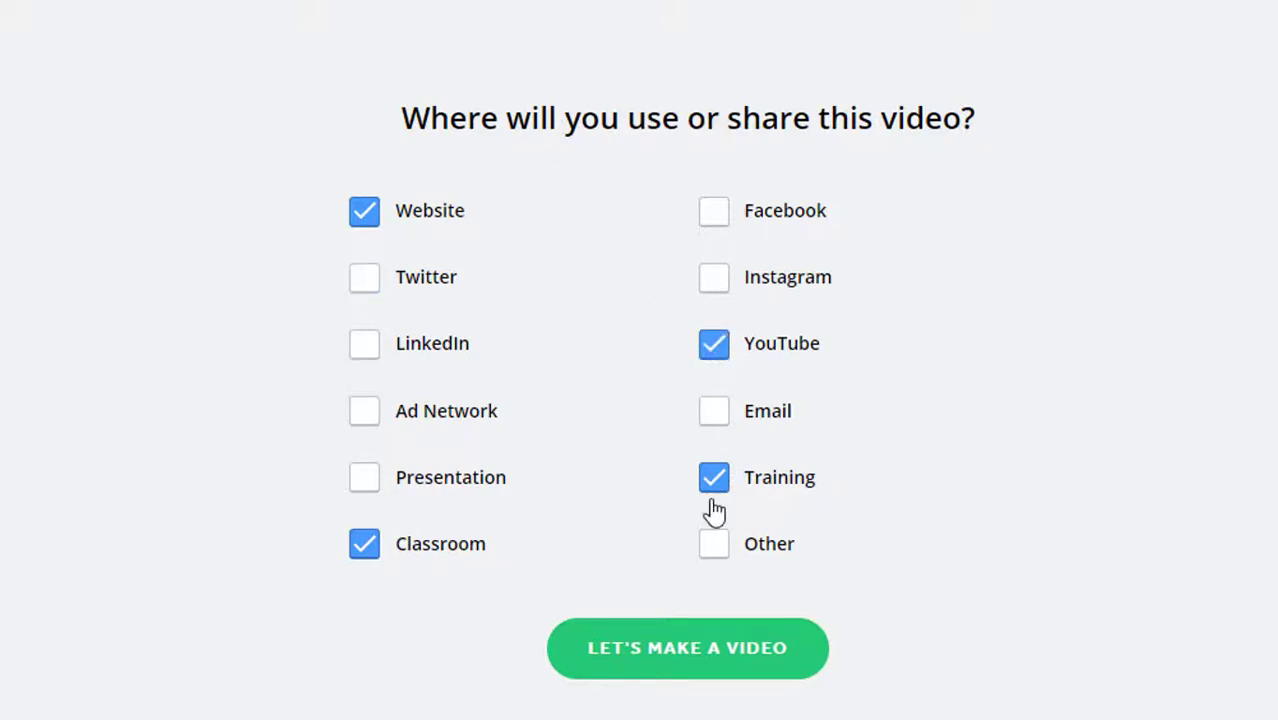
left_click(674, 652)
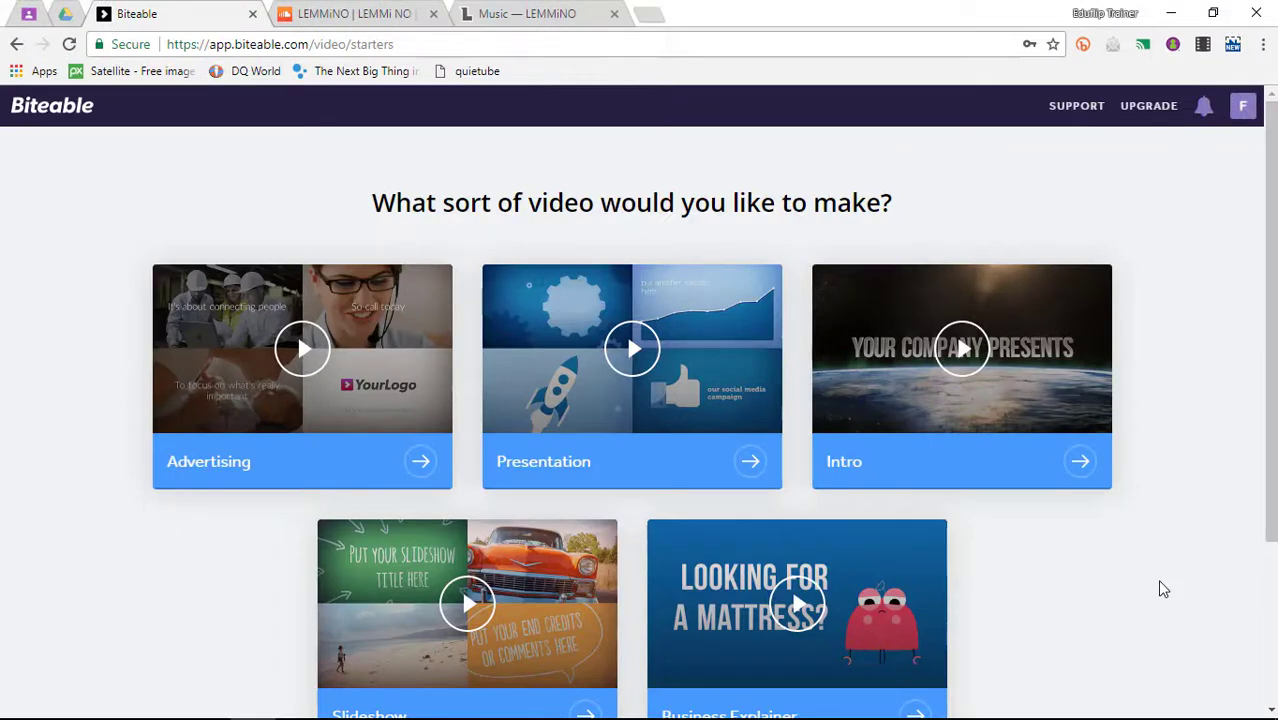
scroll(1160, 582, "down", 1)
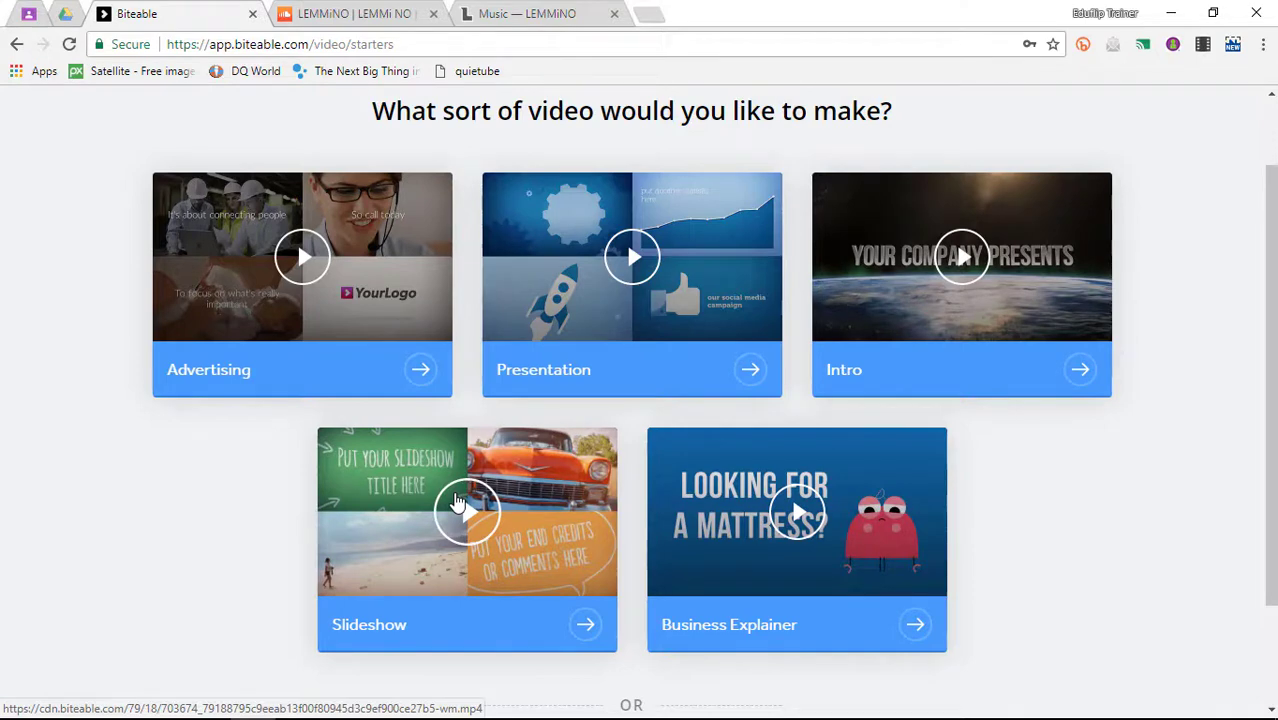
left_click(965, 258)
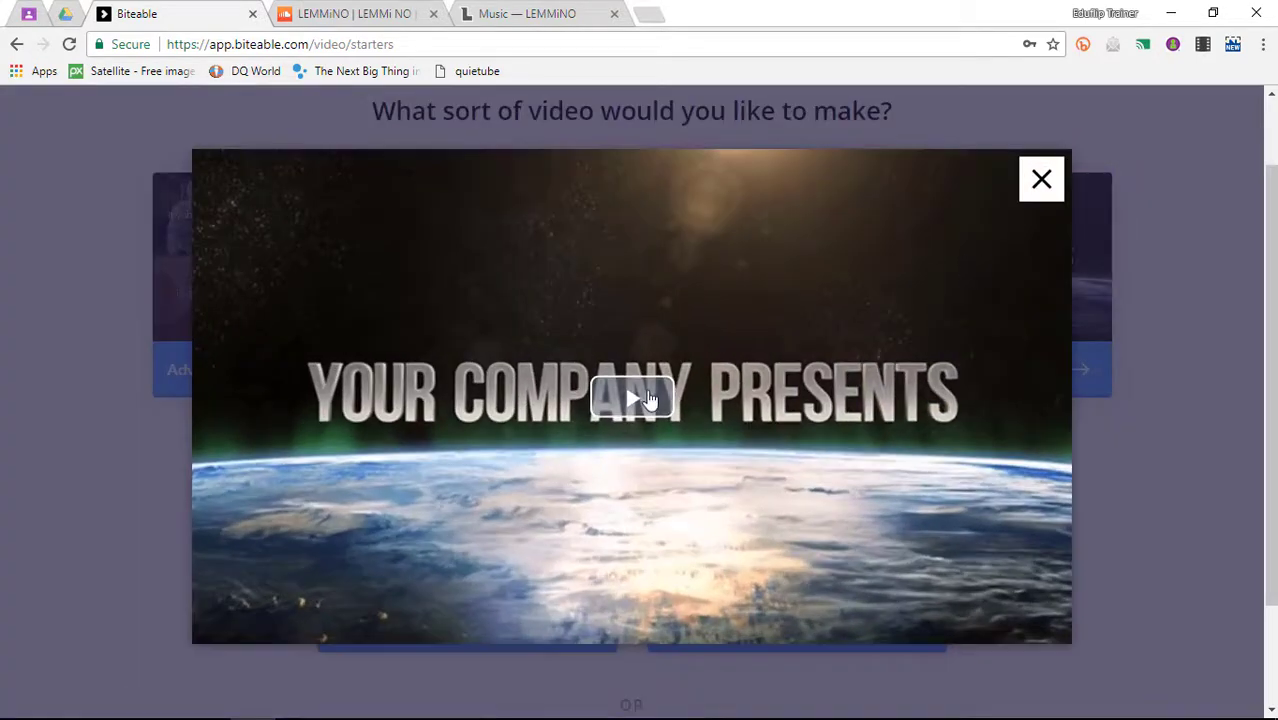
left_click(648, 398)
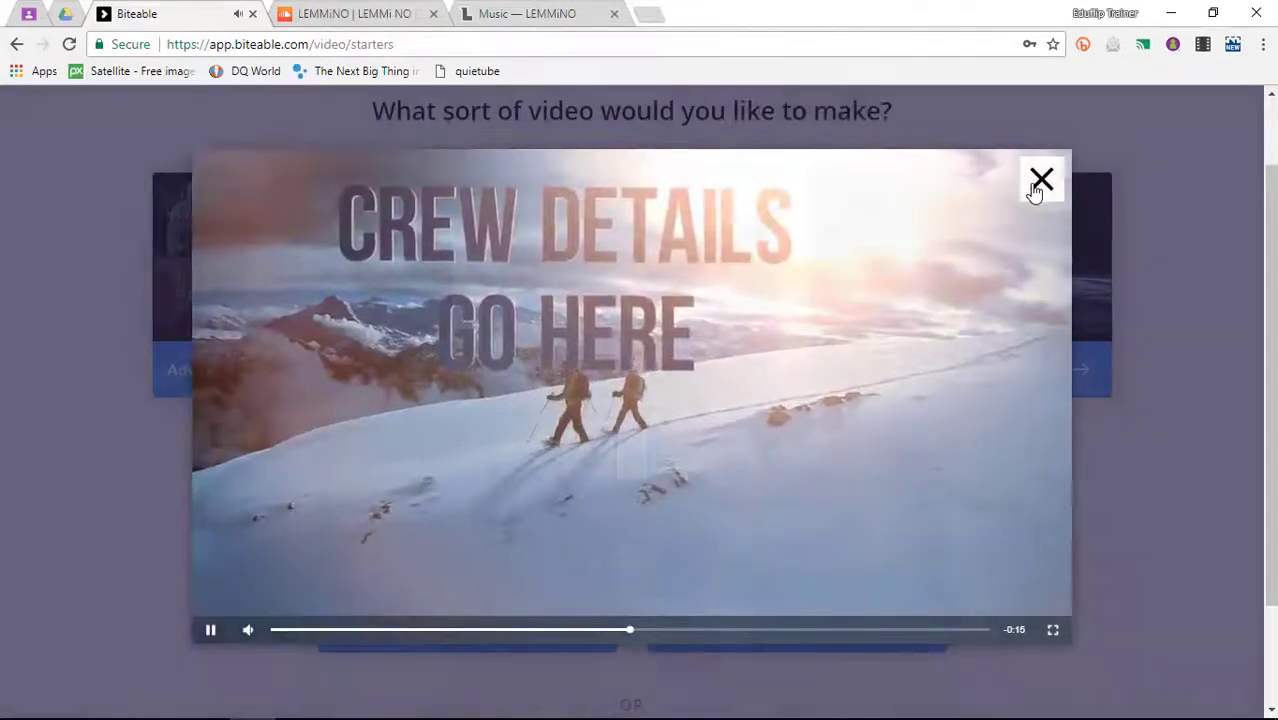
left_click(1039, 182)
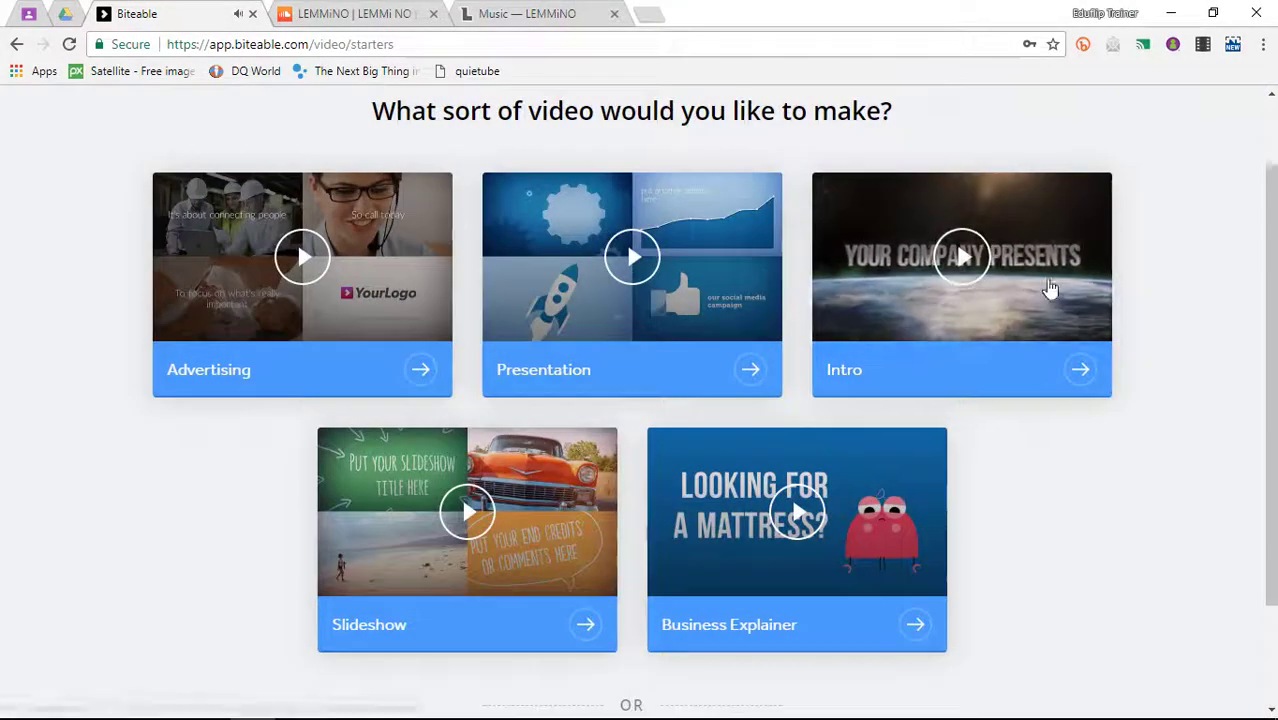
- Start an Intro video and change the first scene's text to 'Flipped Classroom Tutorials presents'
left_click(1080, 372)
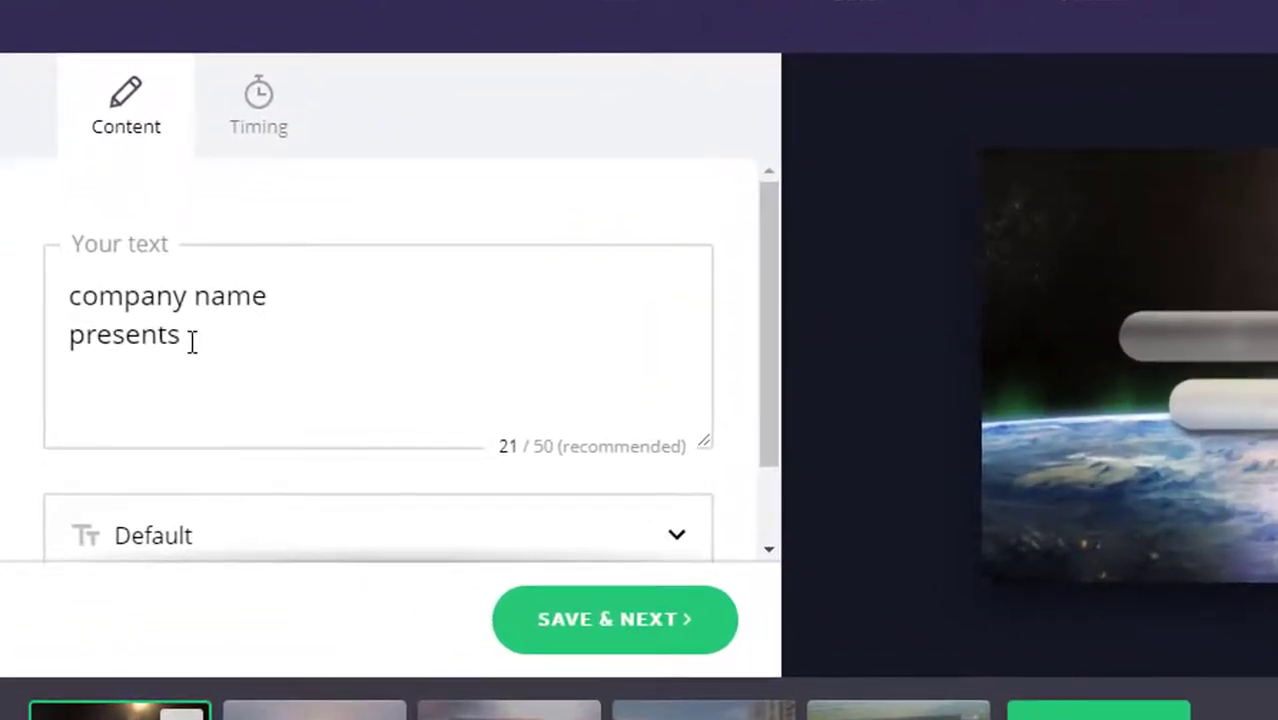
left_click(175, 303)
double_click(172, 302)
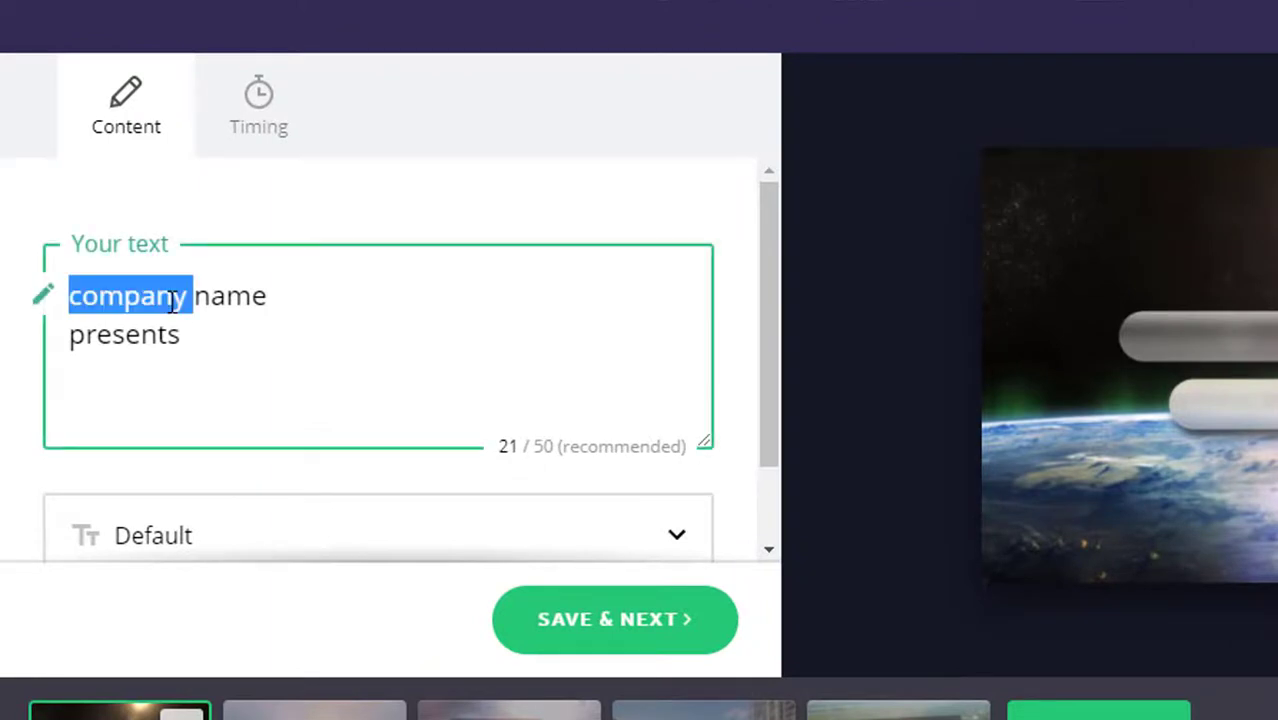
triple_click(173, 302)
type("Flippe")
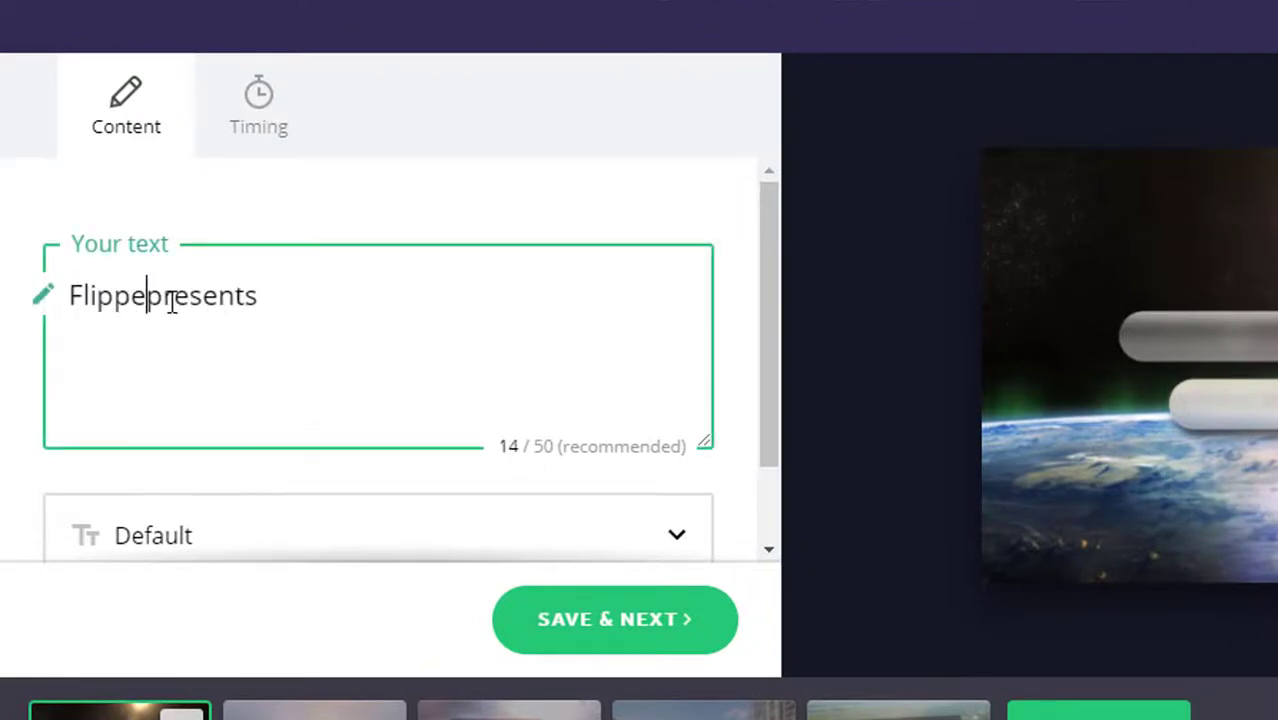
type("d Classroom Tutorials")
key("Return")
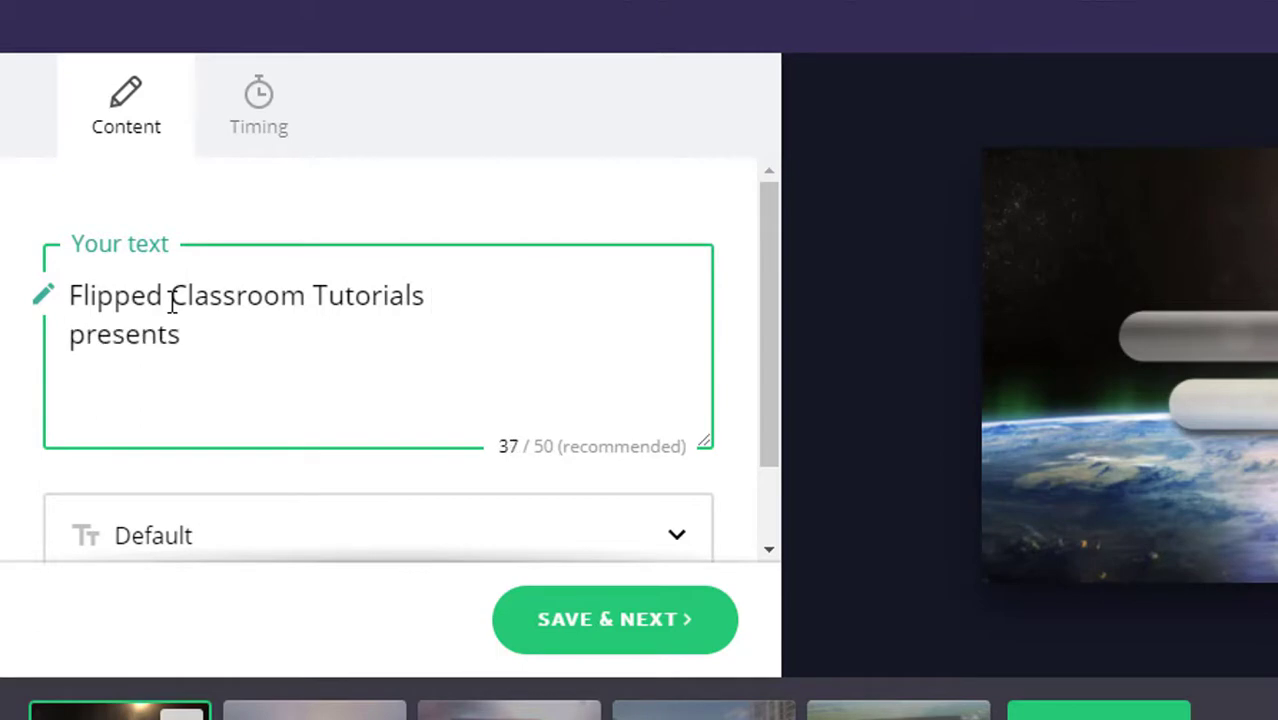
- Set the first scene's text font to Lato Light
scroll(491, 351, "down", 1)
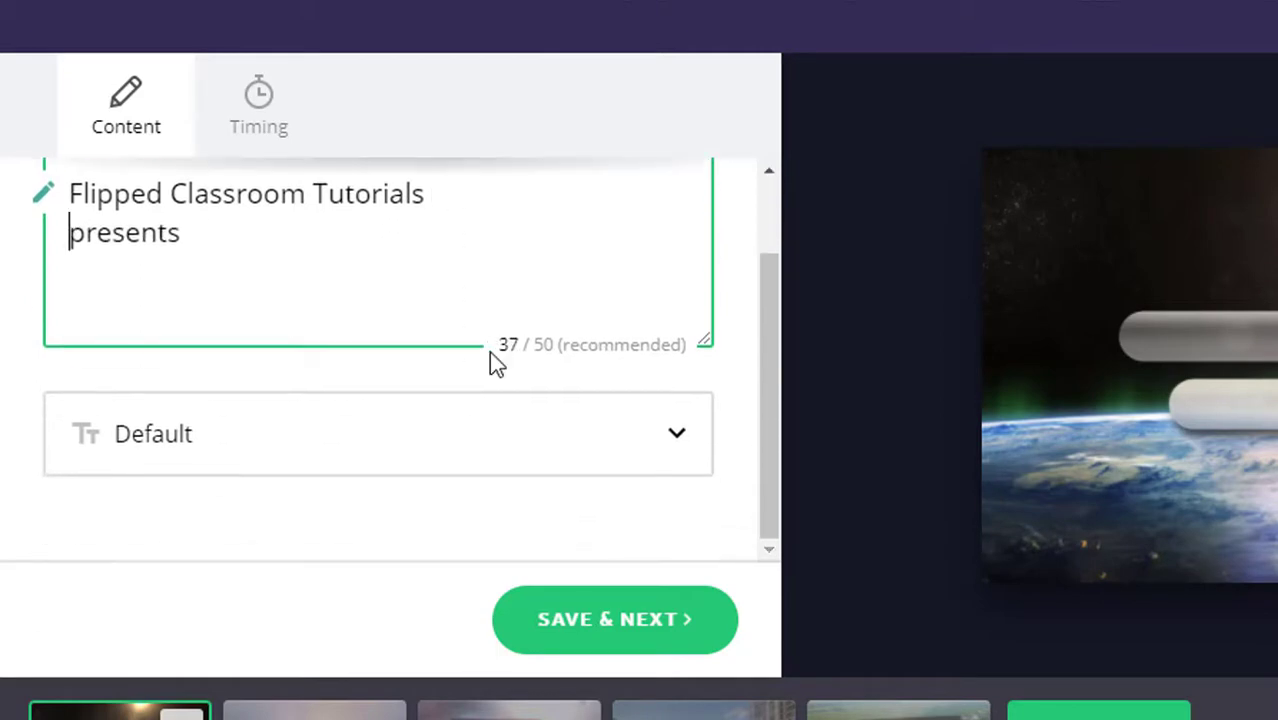
left_click(443, 447)
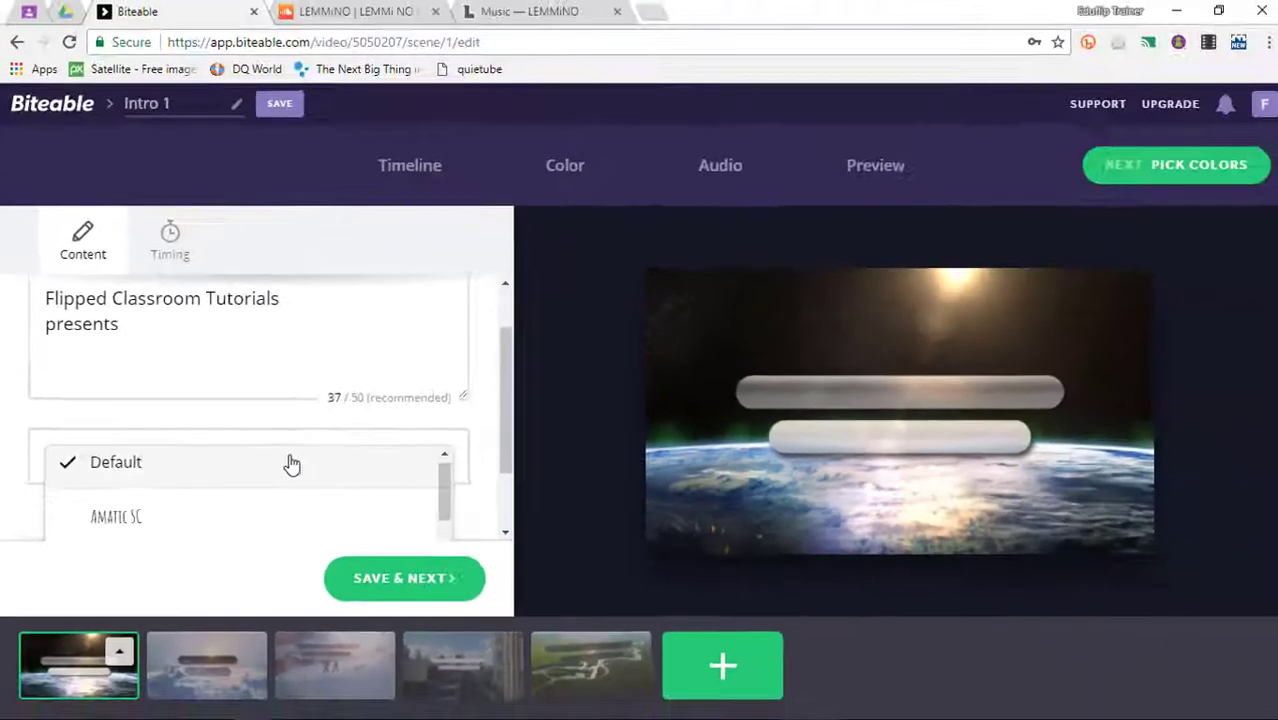
scroll(443, 447, "down", 5)
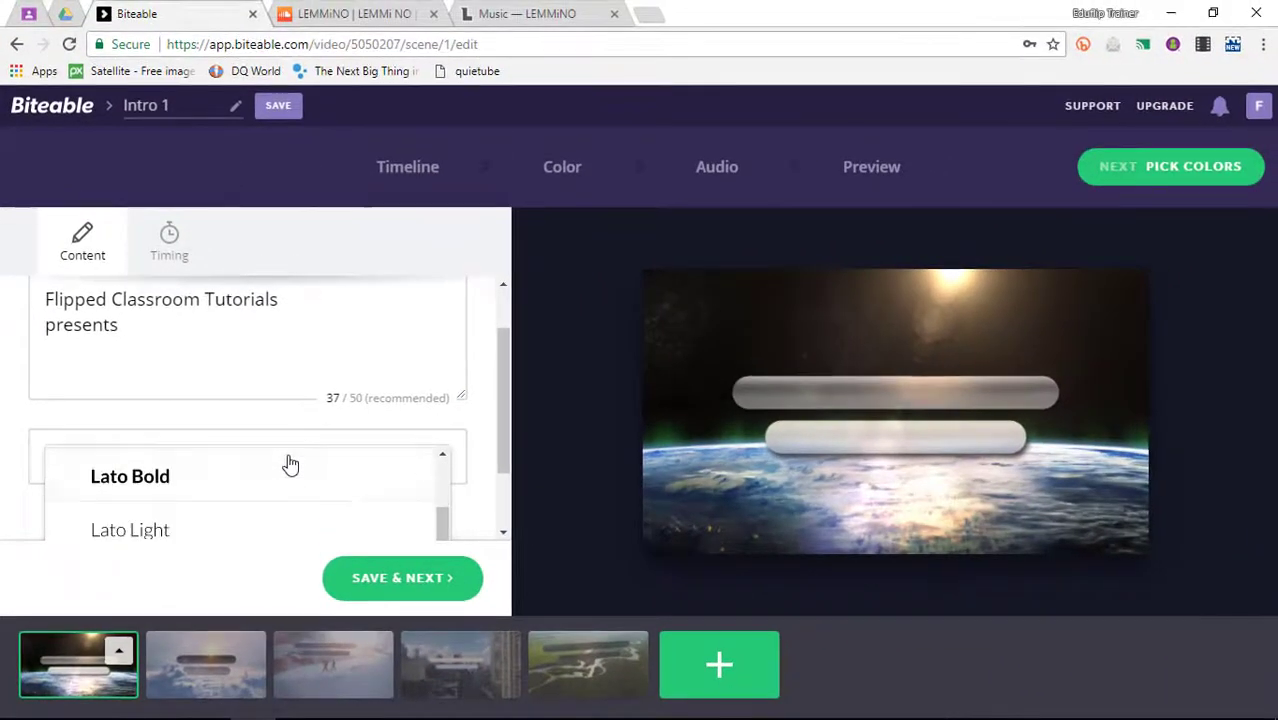
scroll(392, 500, "down", 1)
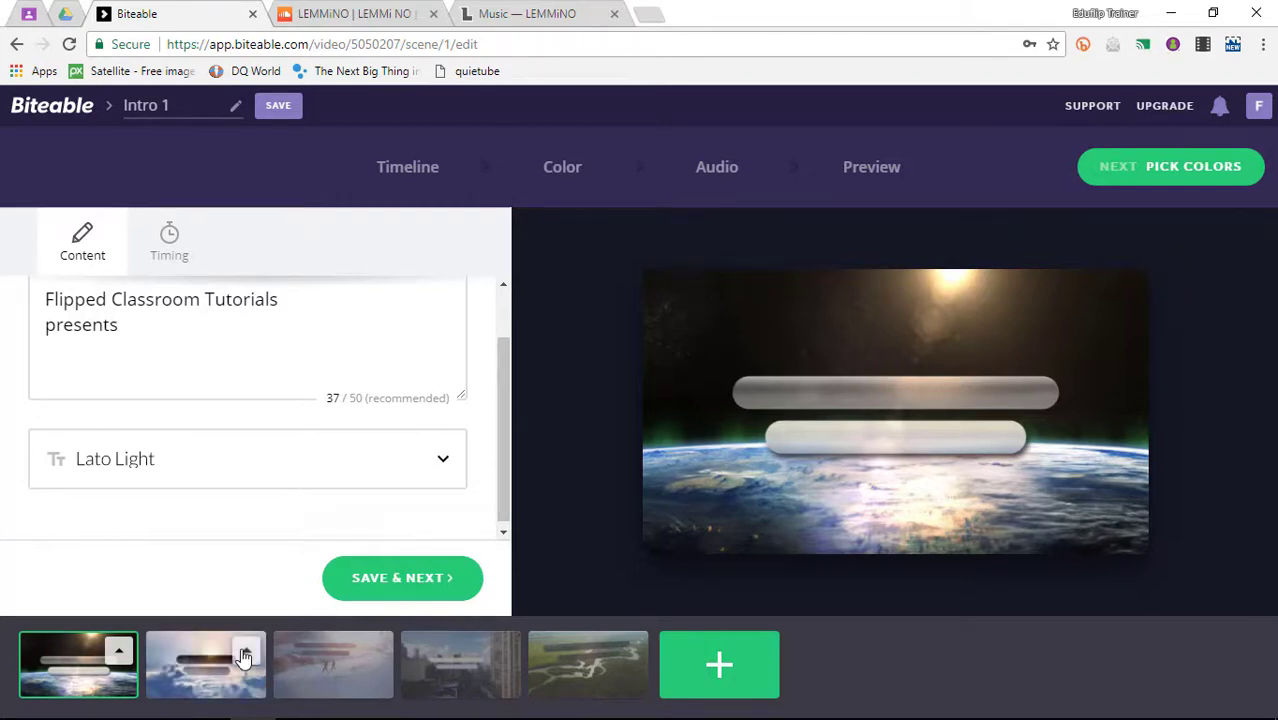
- Touch up the second scene's text, then delete the aerial river footage scene, leaving four scenes
left_click(244, 653)
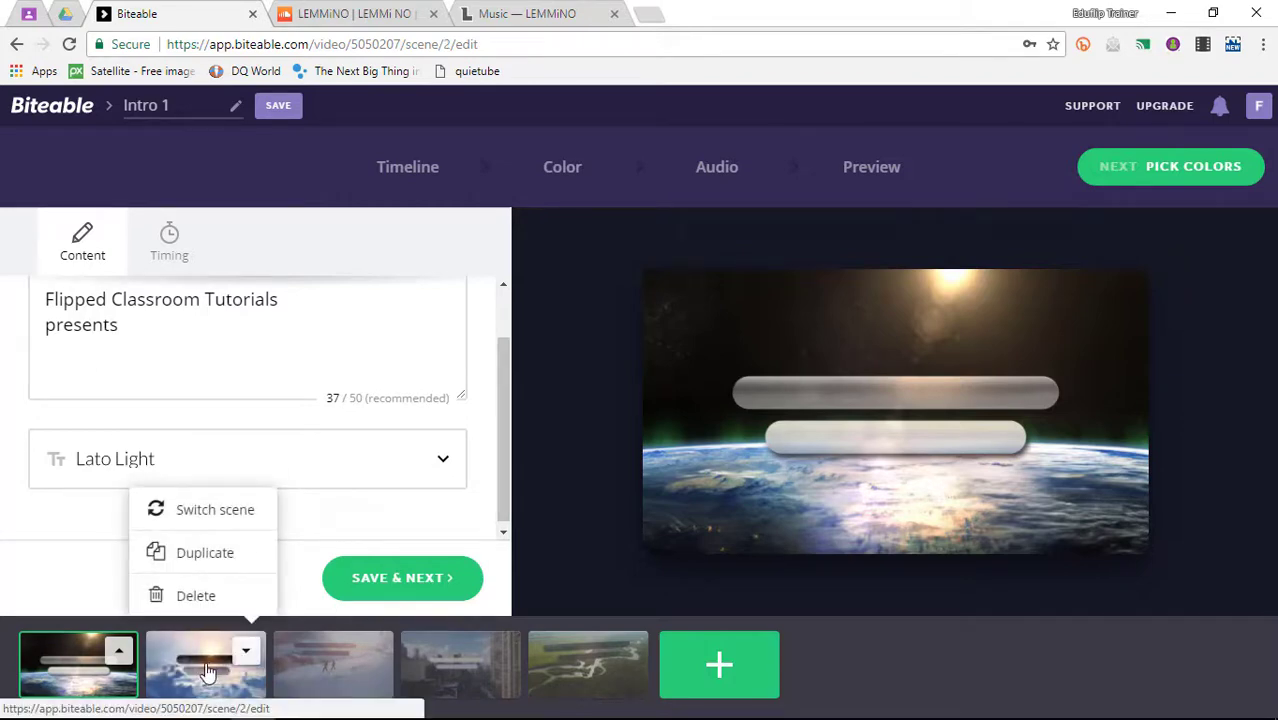
left_click(207, 672)
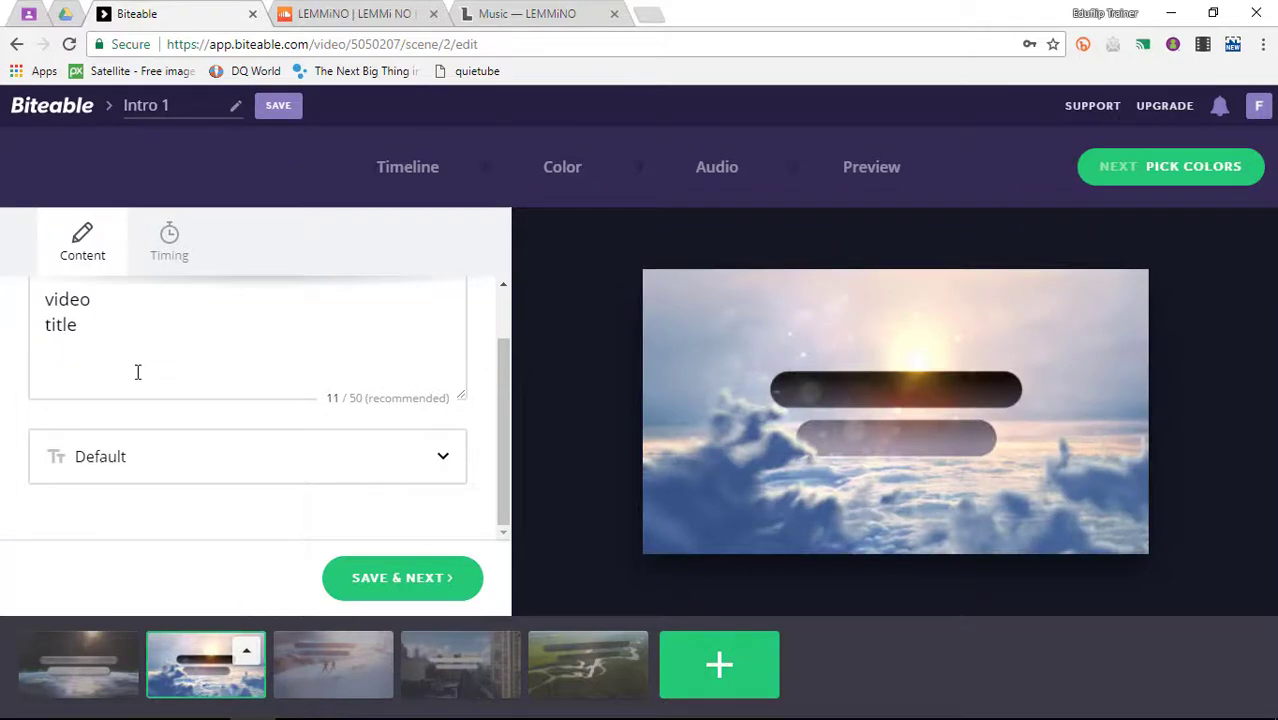
scroll(138, 372, "up", 1)
double_click(67, 365)
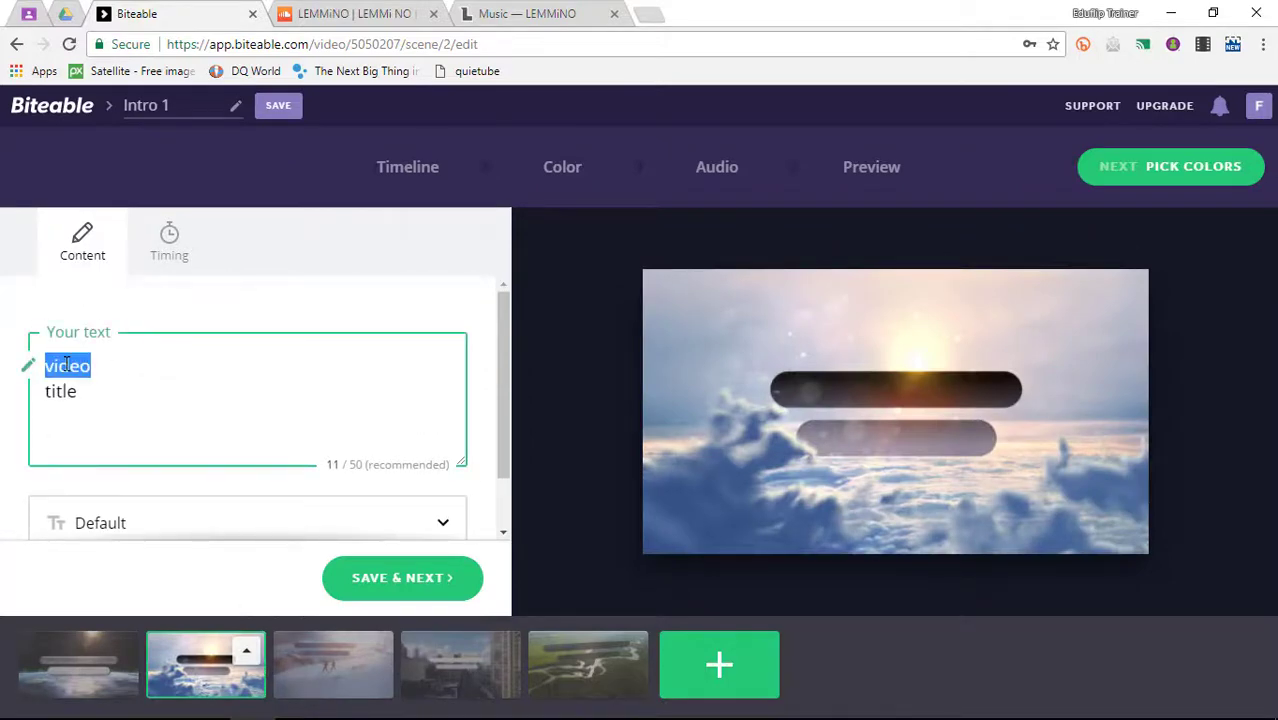
type("Biteable")
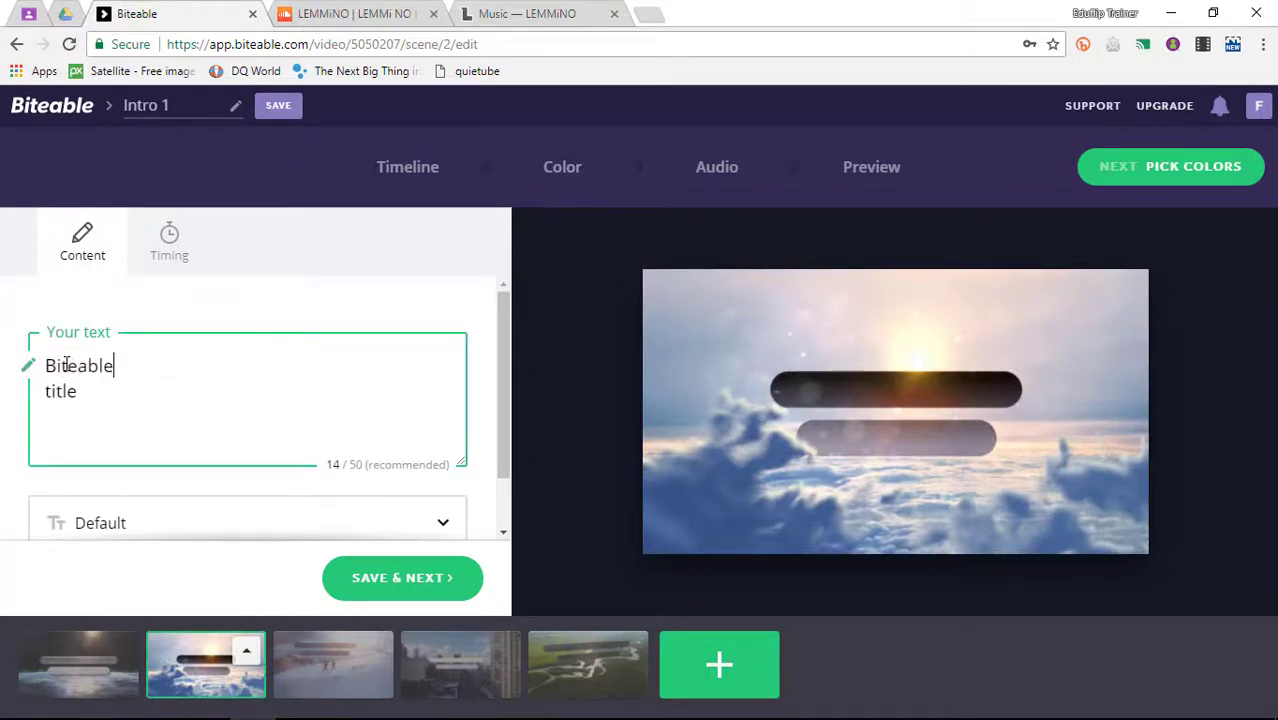
double_click(66, 390)
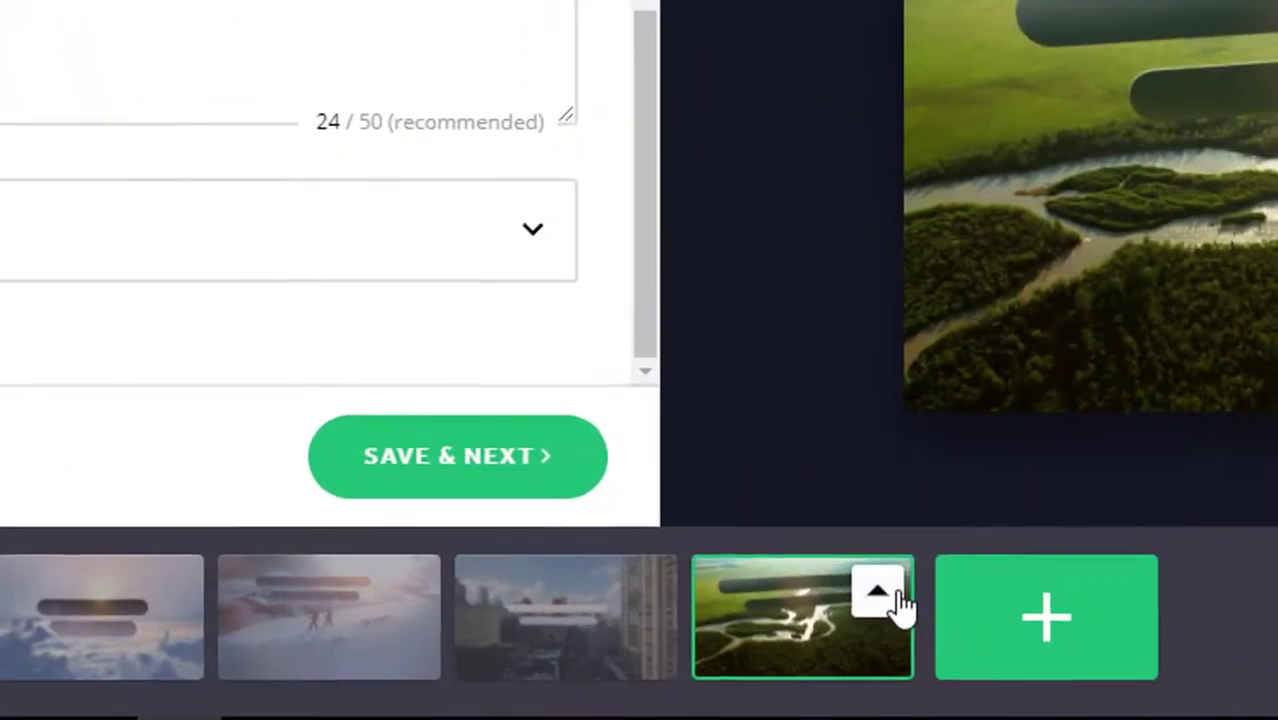
left_click(735, 629)
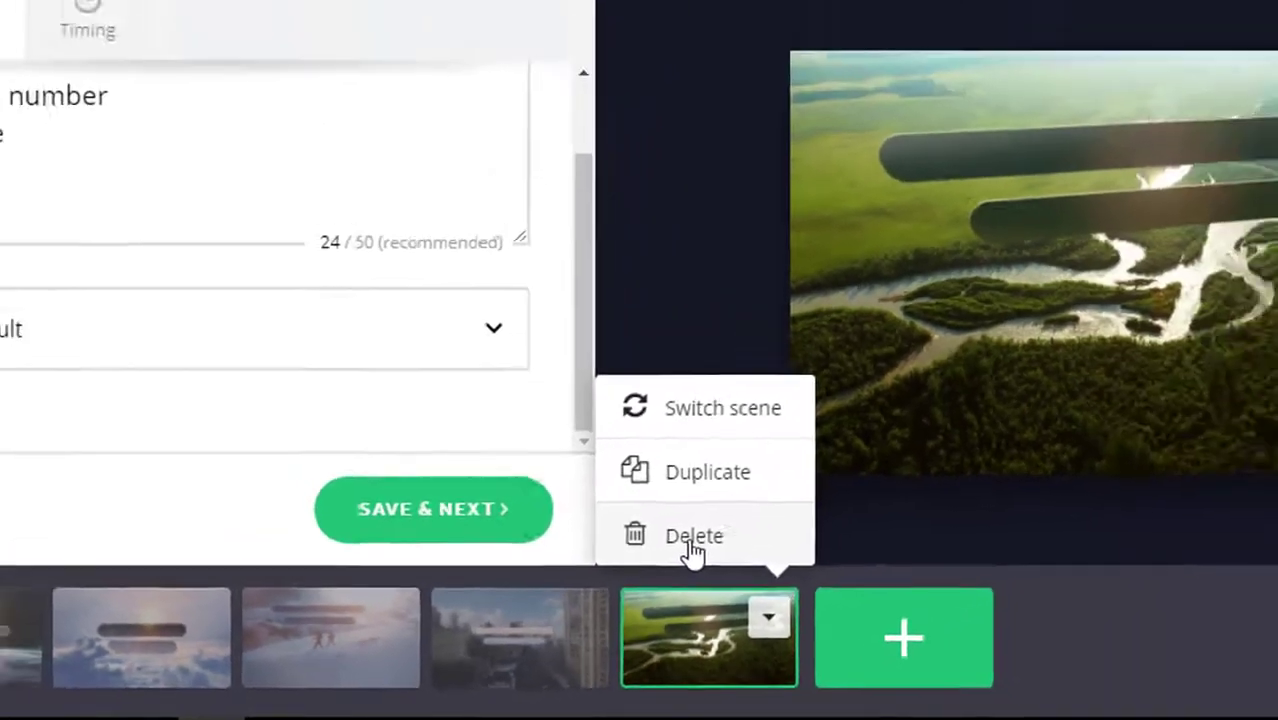
left_click(786, 488)
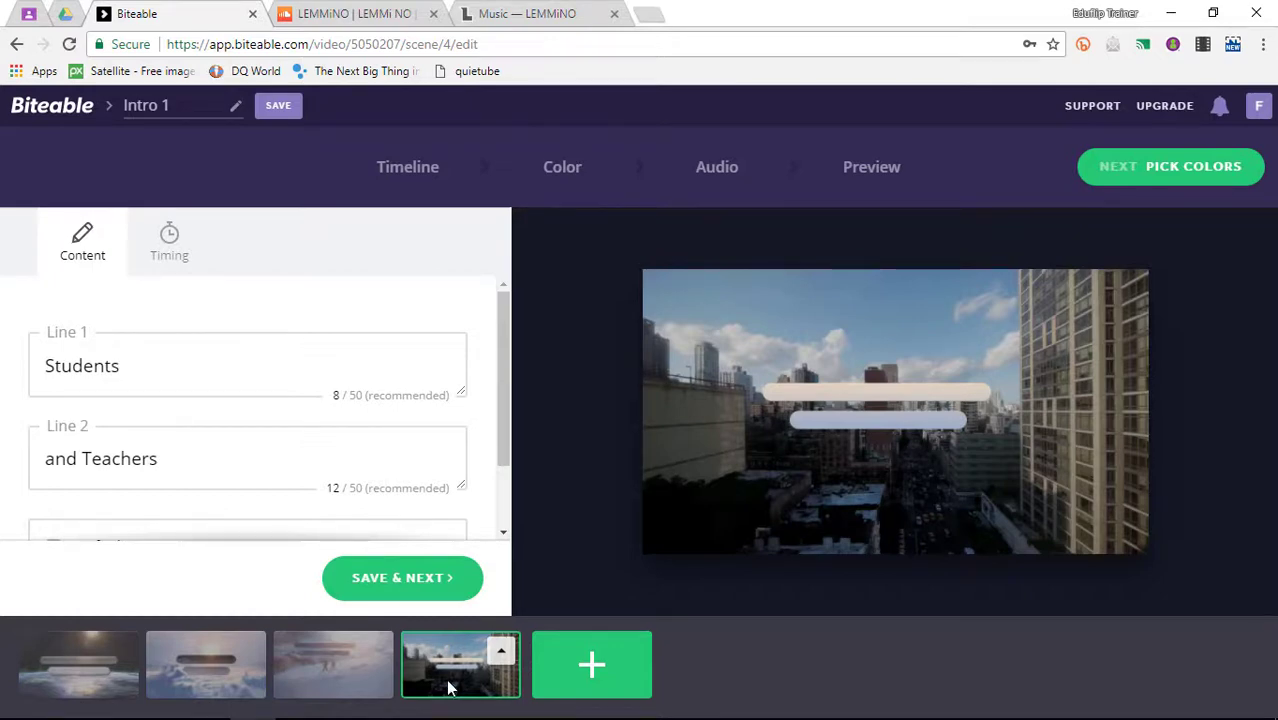
- Add the blue lamp scene from the Clay animation category as the fifth scene
left_click(591, 665)
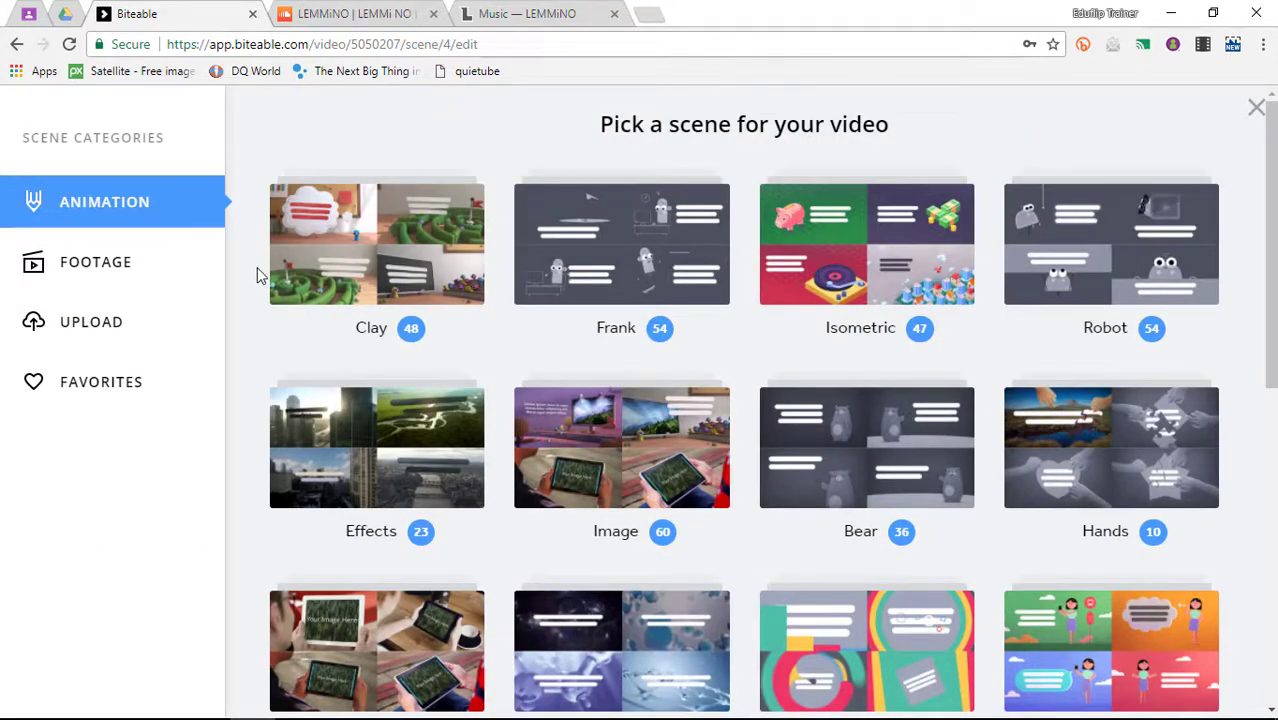
left_click(393, 260)
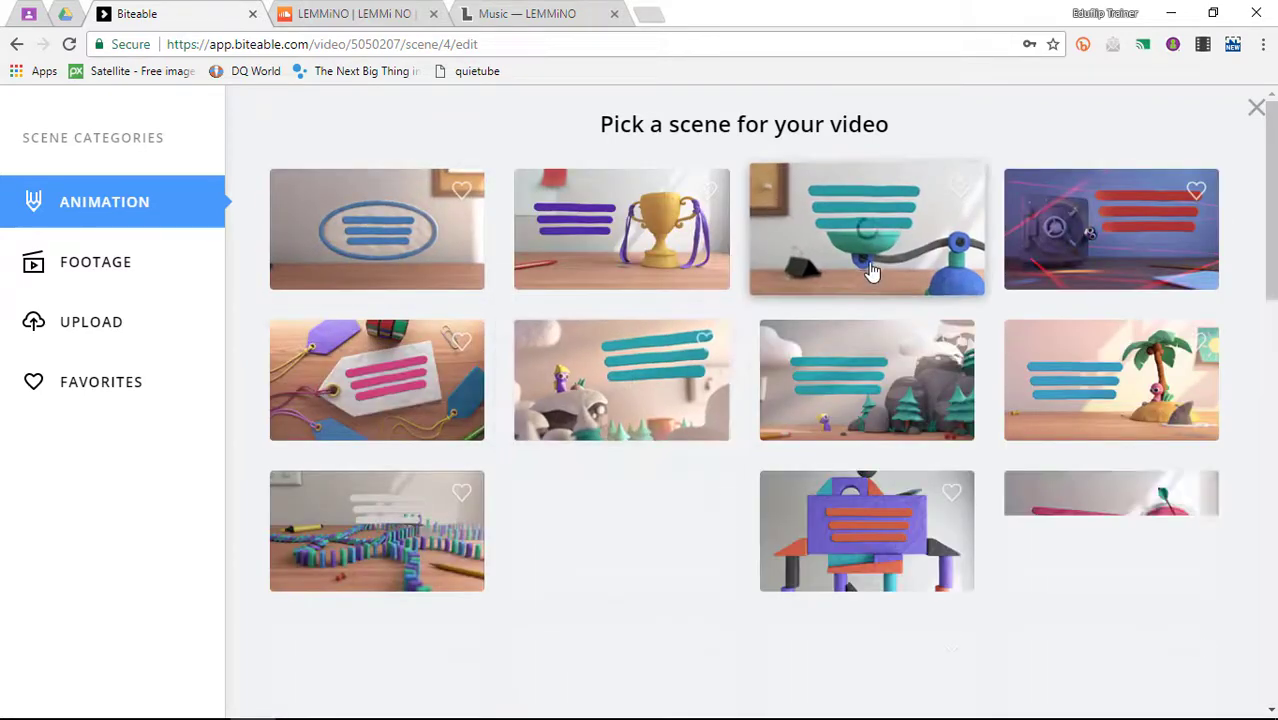
left_click(872, 270)
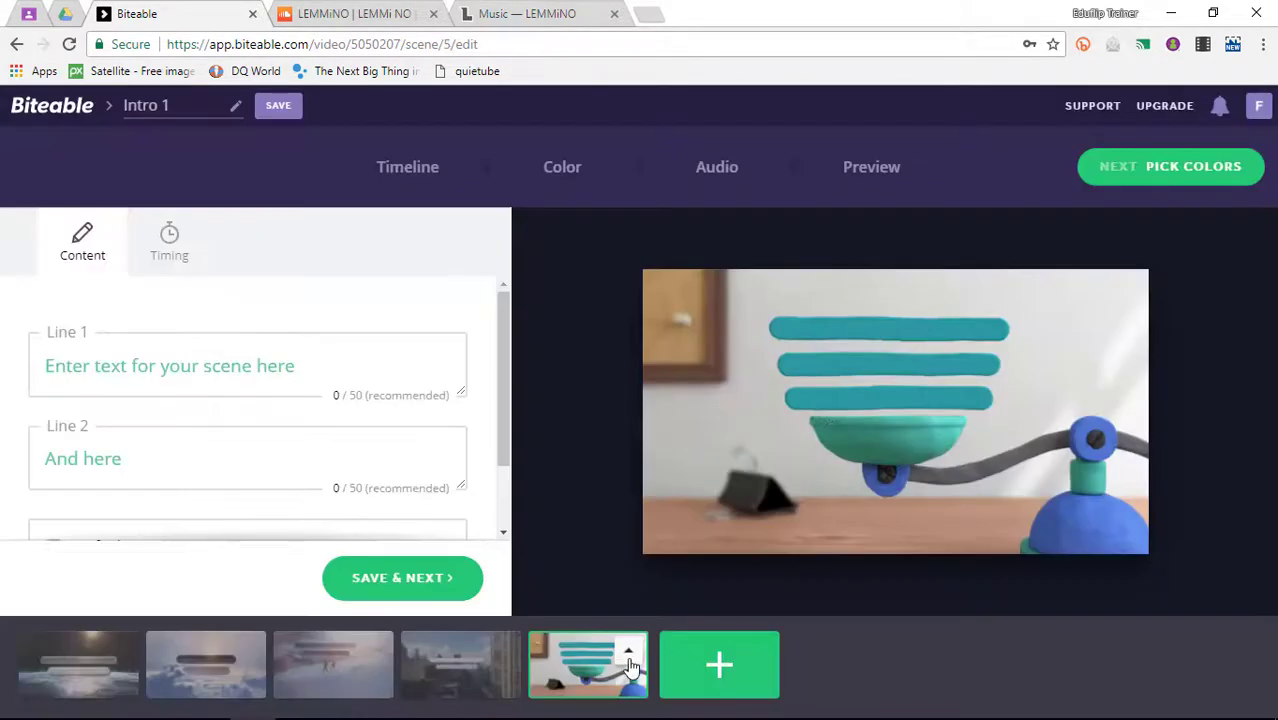
- Enter 'Bye bye' on Line 1 and 'for now' on Line 2, then save the scene
mouse_move(812, 456)
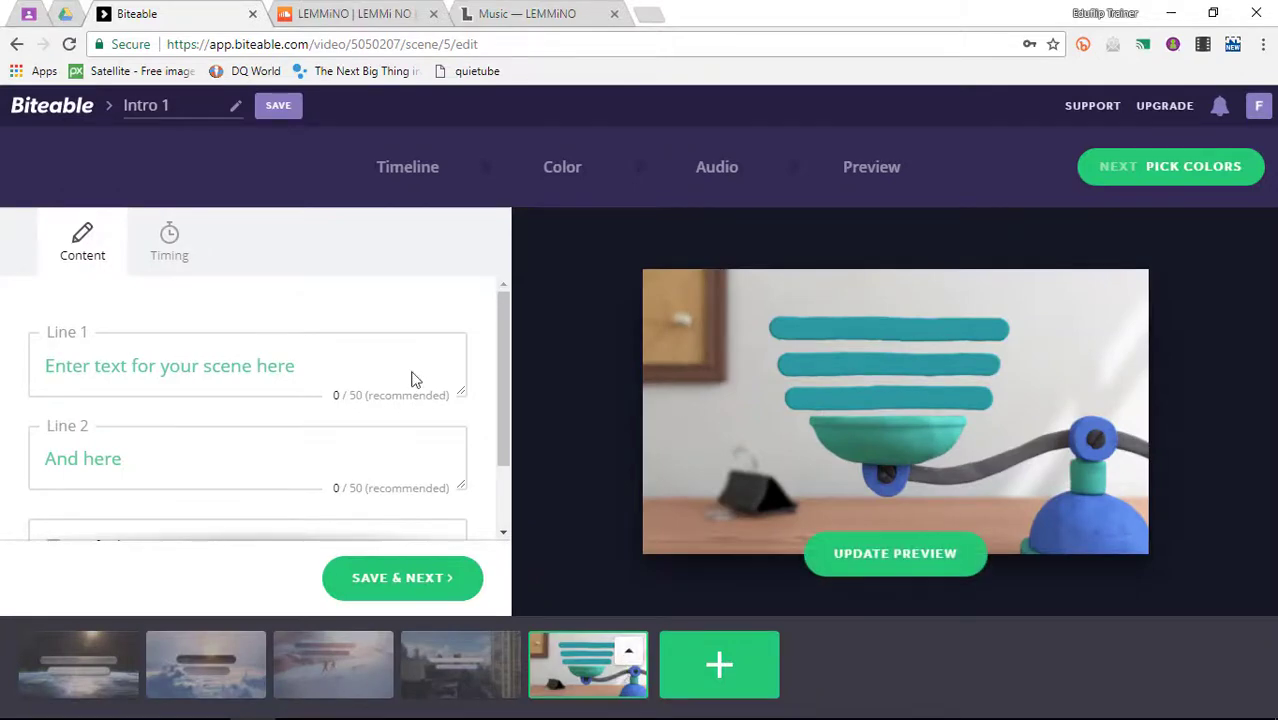
left_click(104, 366)
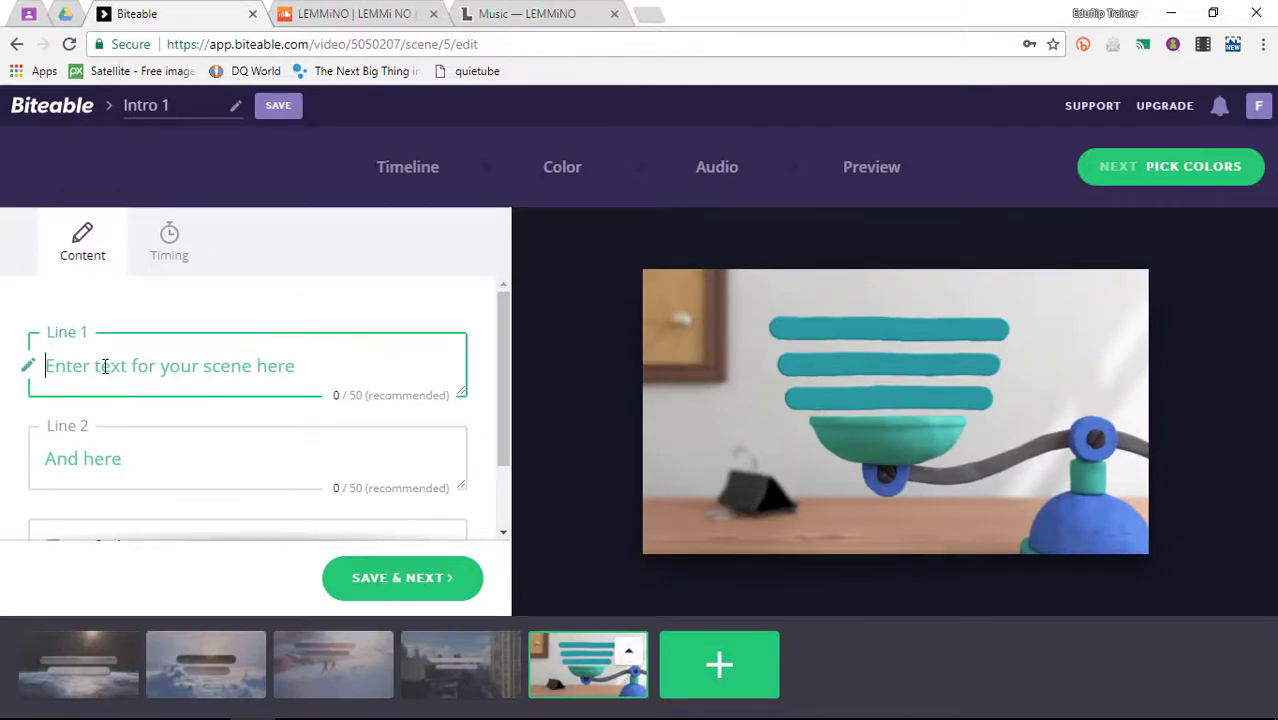
type("Bye bye")
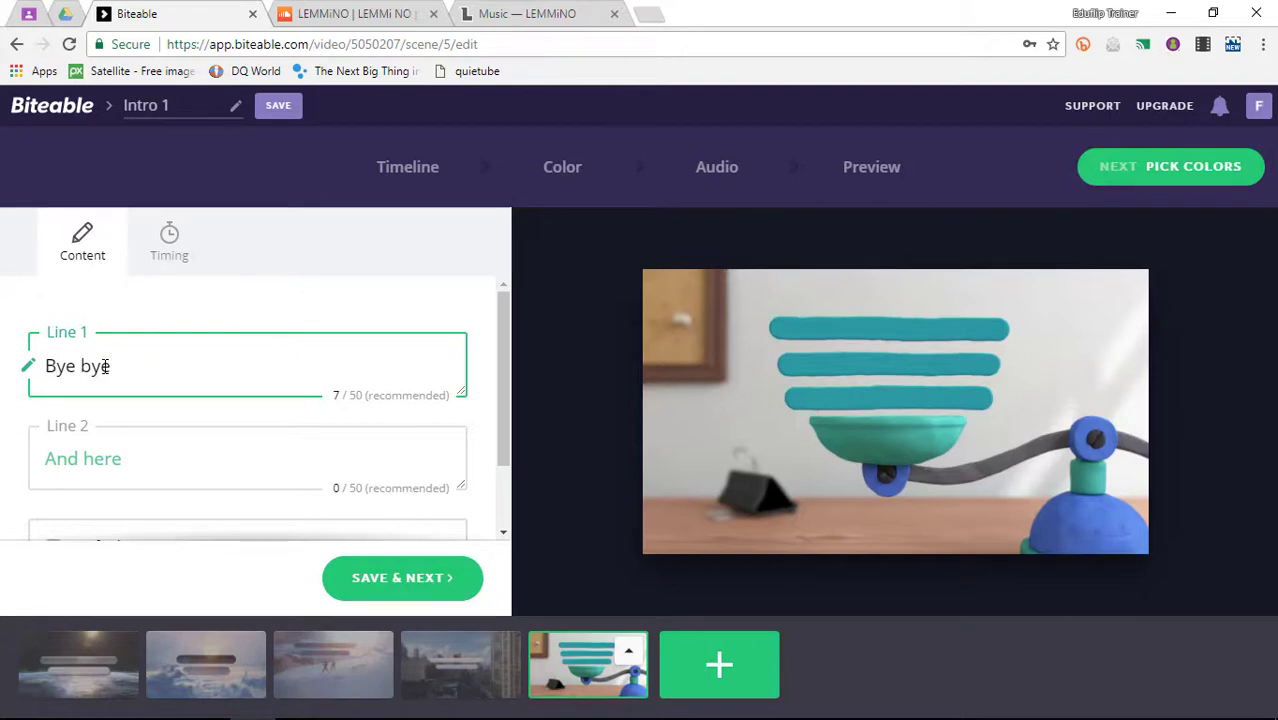
left_click(117, 470)
type("for now")
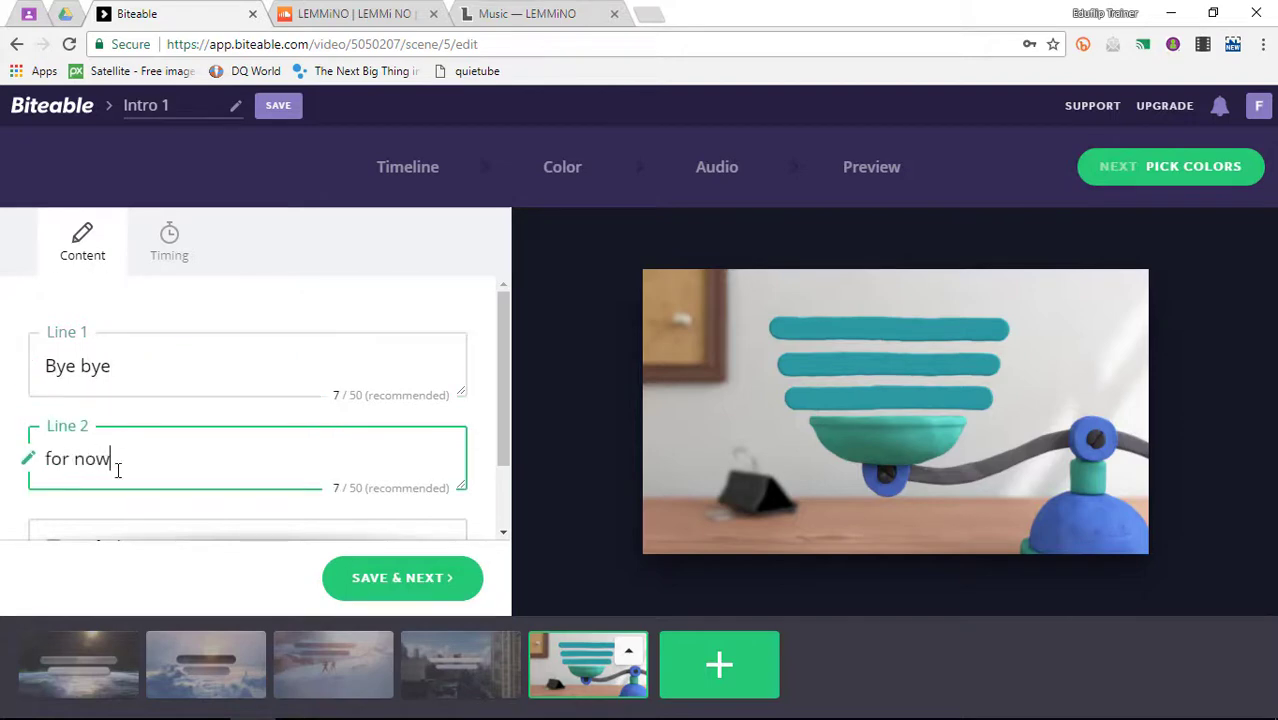
scroll(250, 500, "down", 1)
left_click(380, 583)
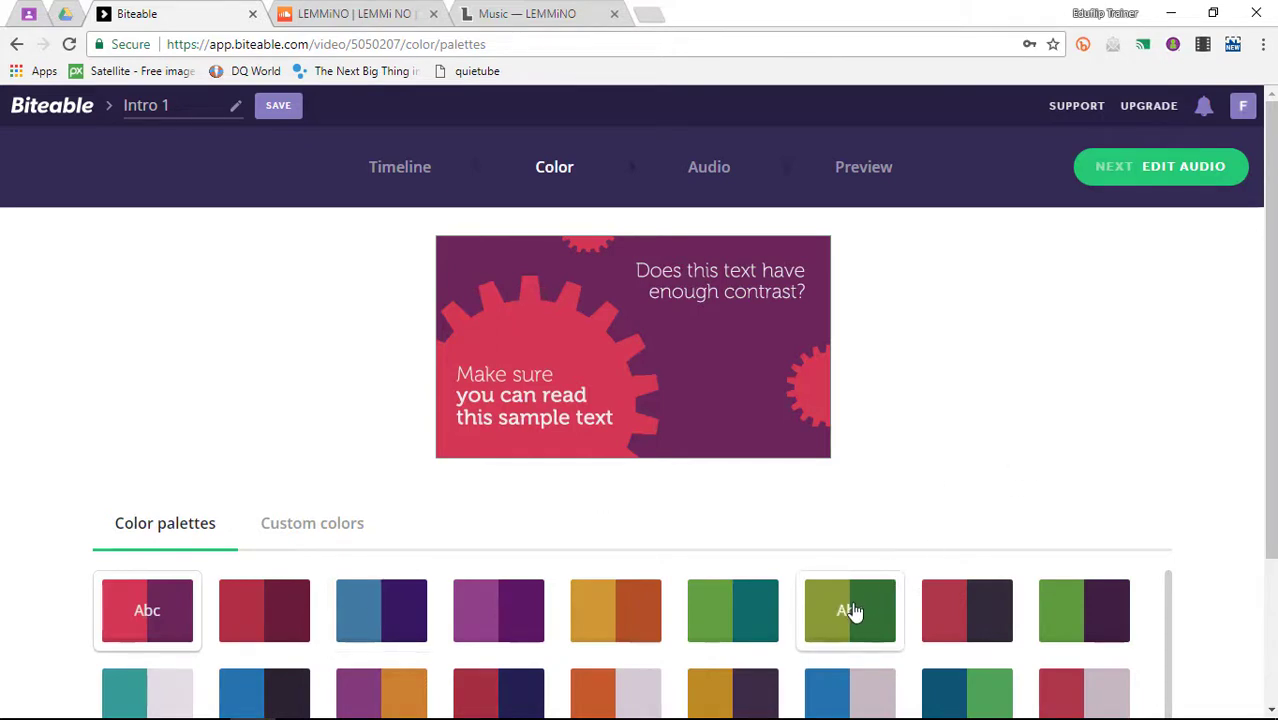
- Apply the olive-and-dark-green colour palette, then continue to the audio step
scroll(848, 607, "down", 1)
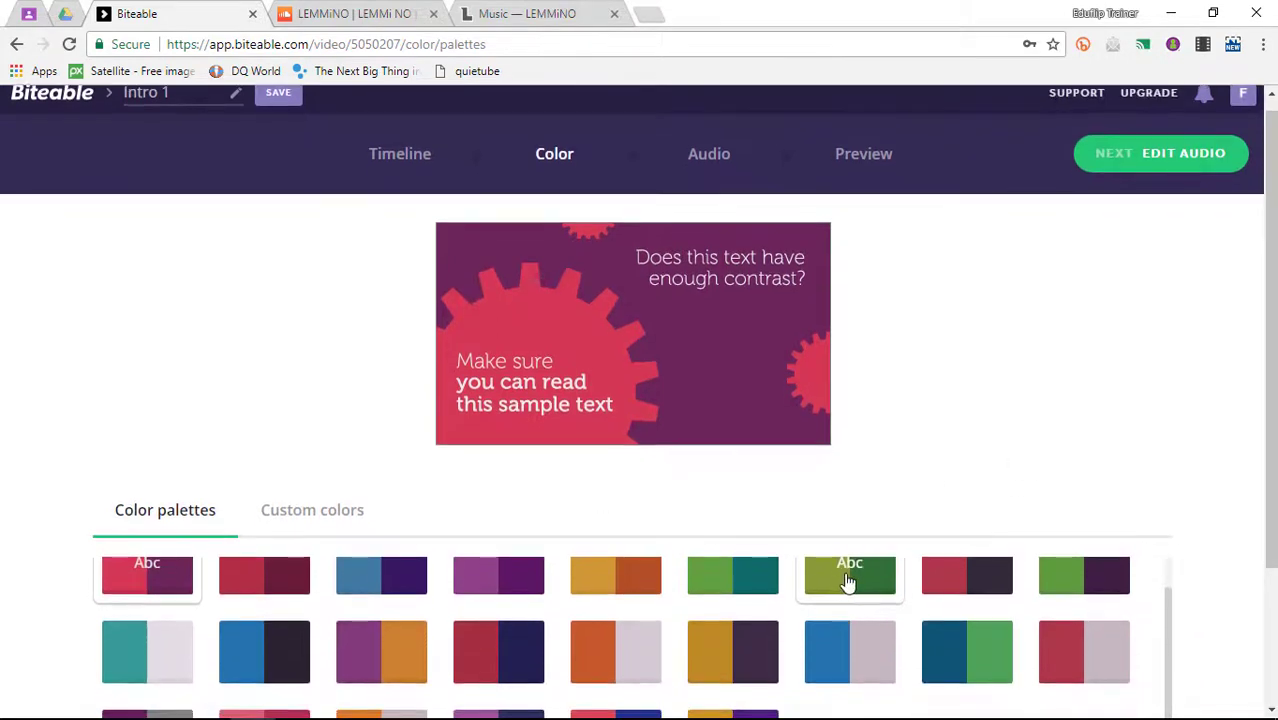
left_click(848, 580)
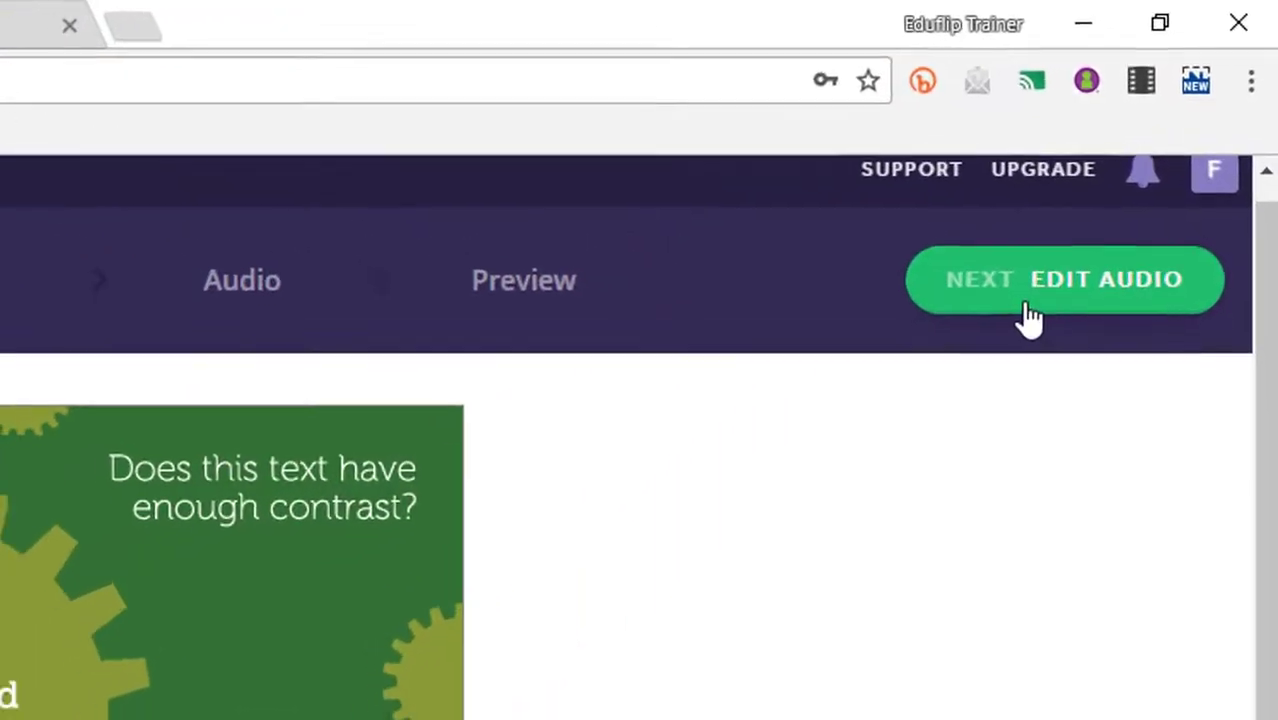
left_click(1148, 165)
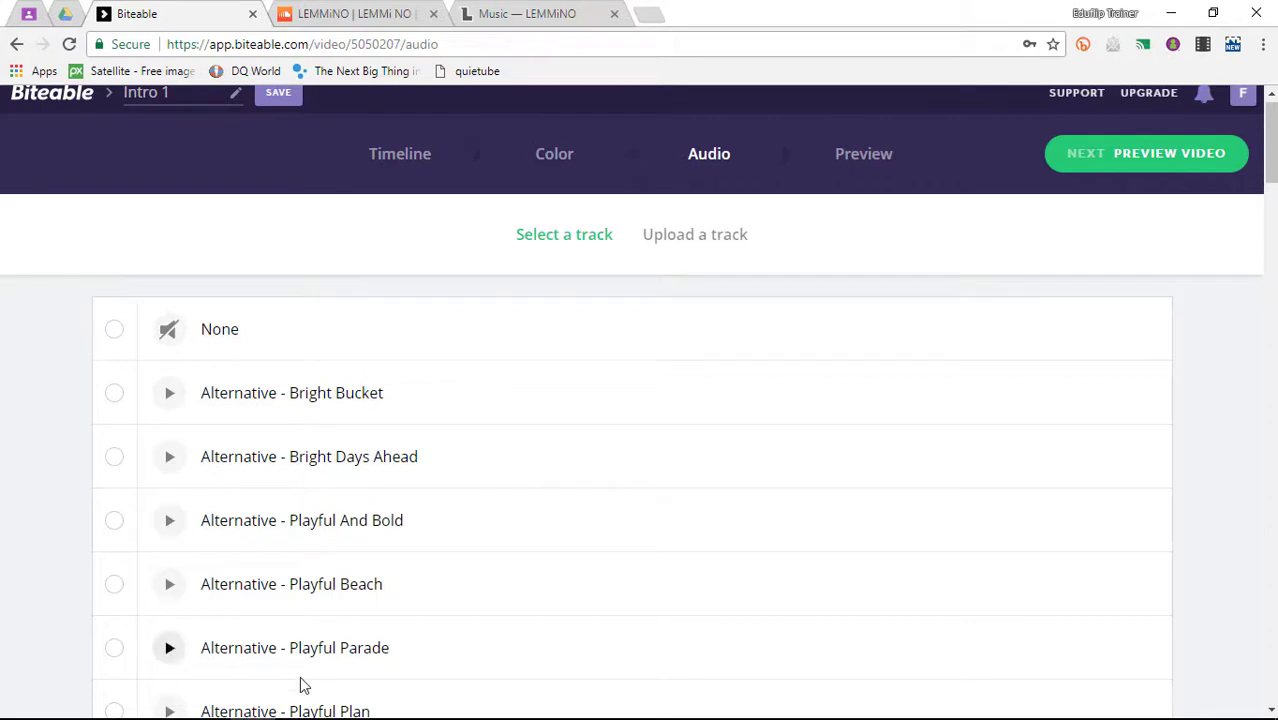
- Pick the stock track Alternative - Bright Days Ahead, then continue to the preview
left_click(707, 248)
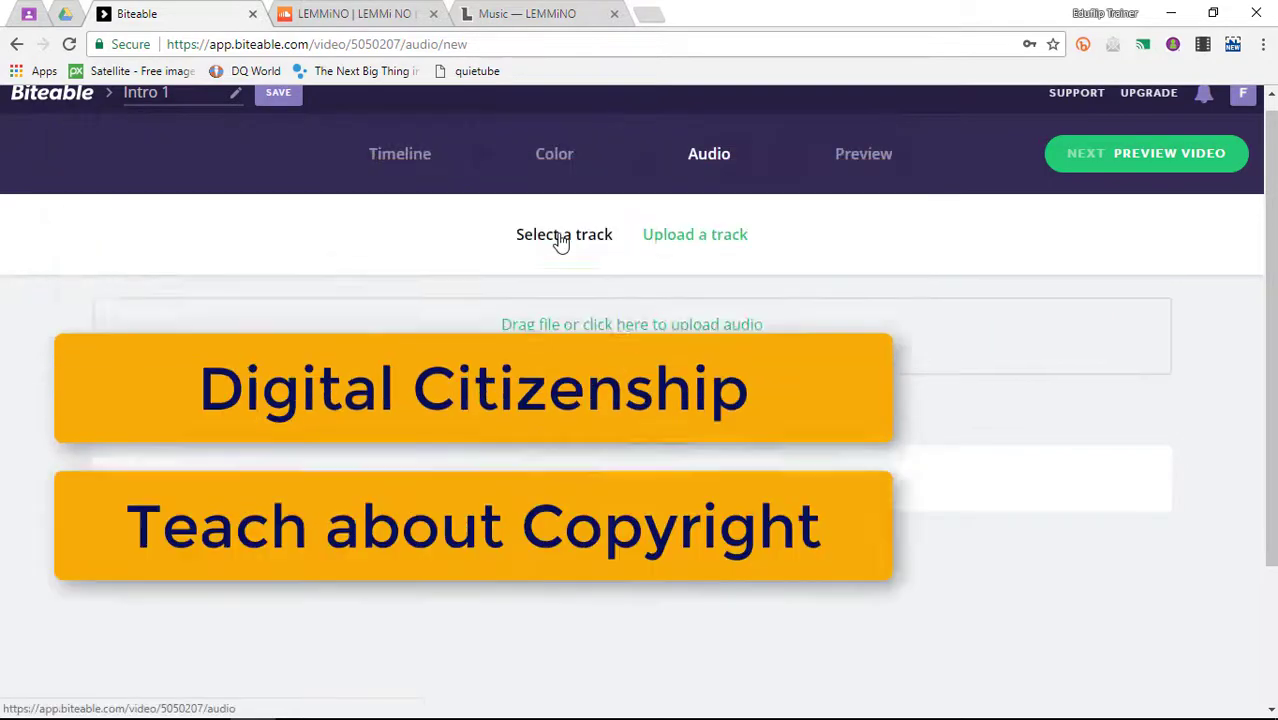
left_click(560, 240)
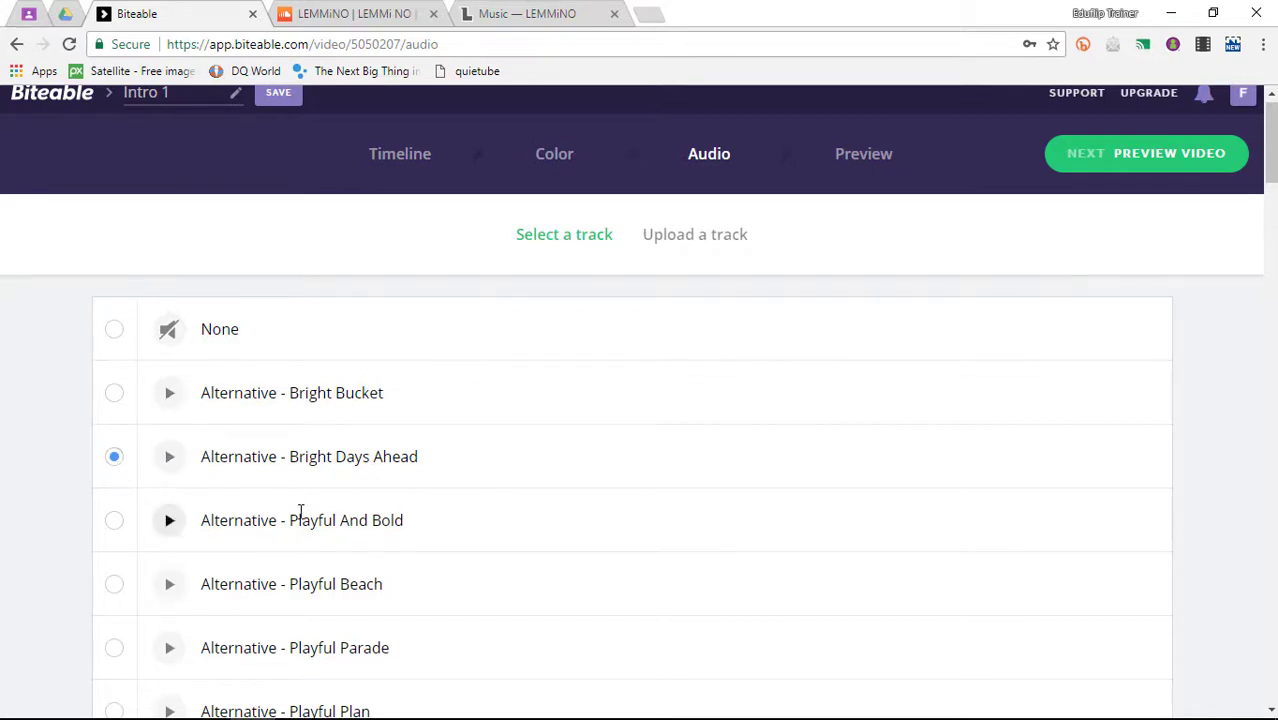
left_click(166, 468)
left_click(1177, 163)
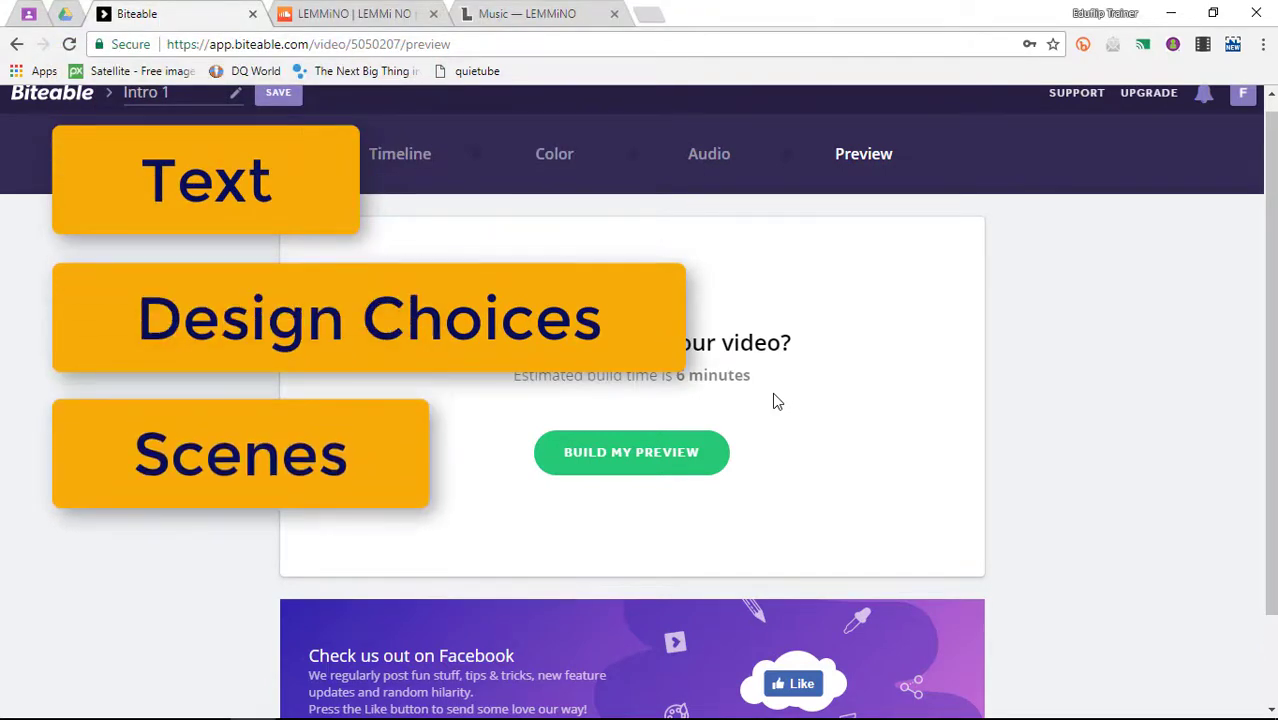
- Build the Intro 1 preview and wait for it to finish rendering
left_click(639, 463)
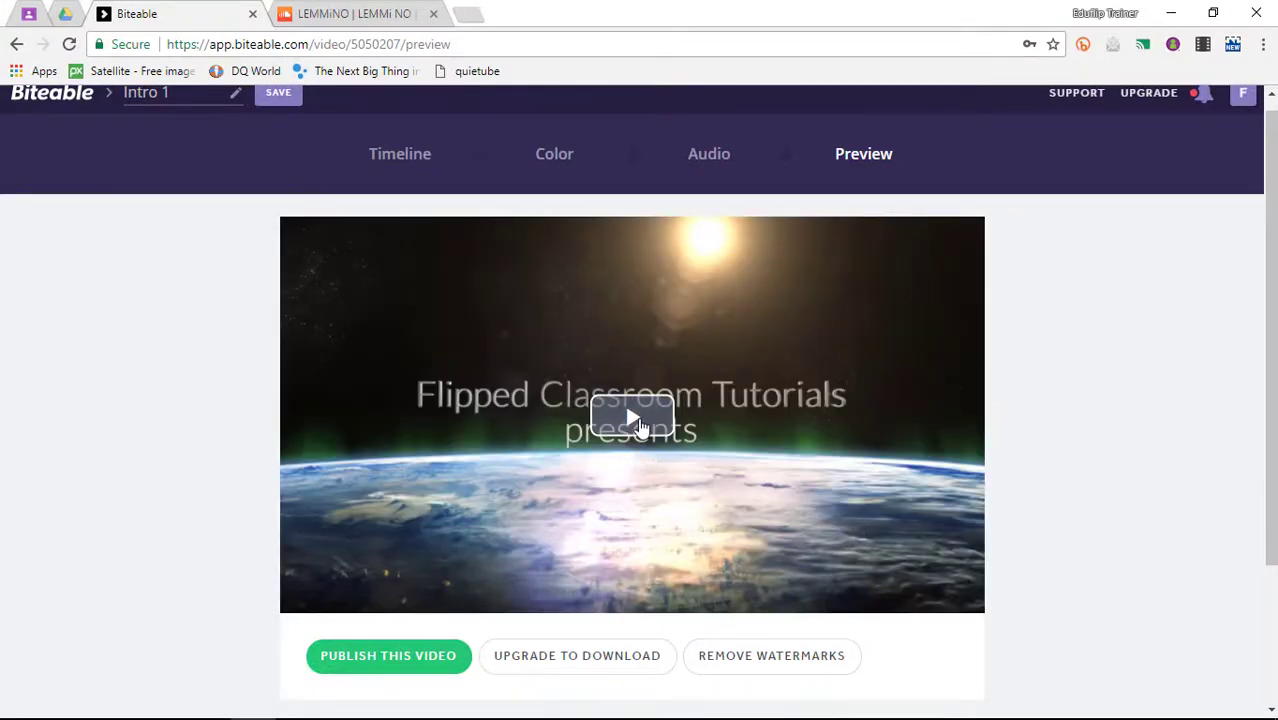
- Play the Intro 1 preview from its opening title to the final clay 'Bye bye for now' scene
left_click(640, 424)
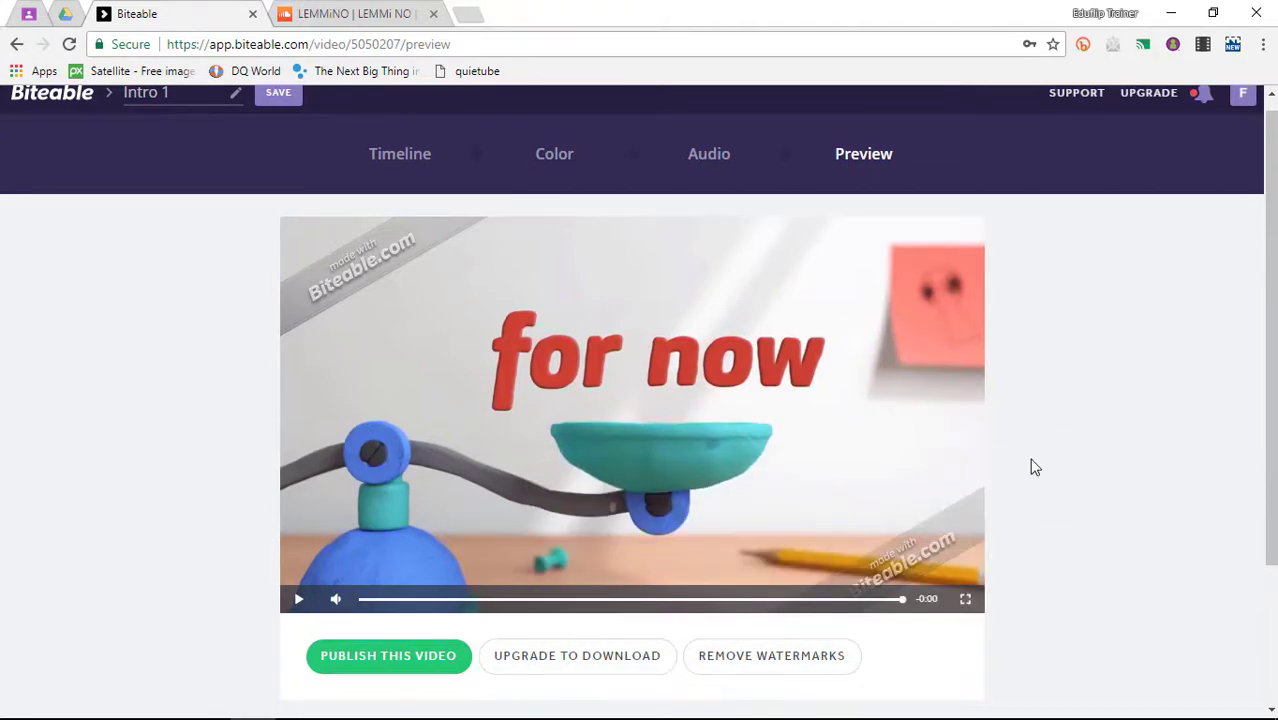
scroll(1052, 478, "down", 2)
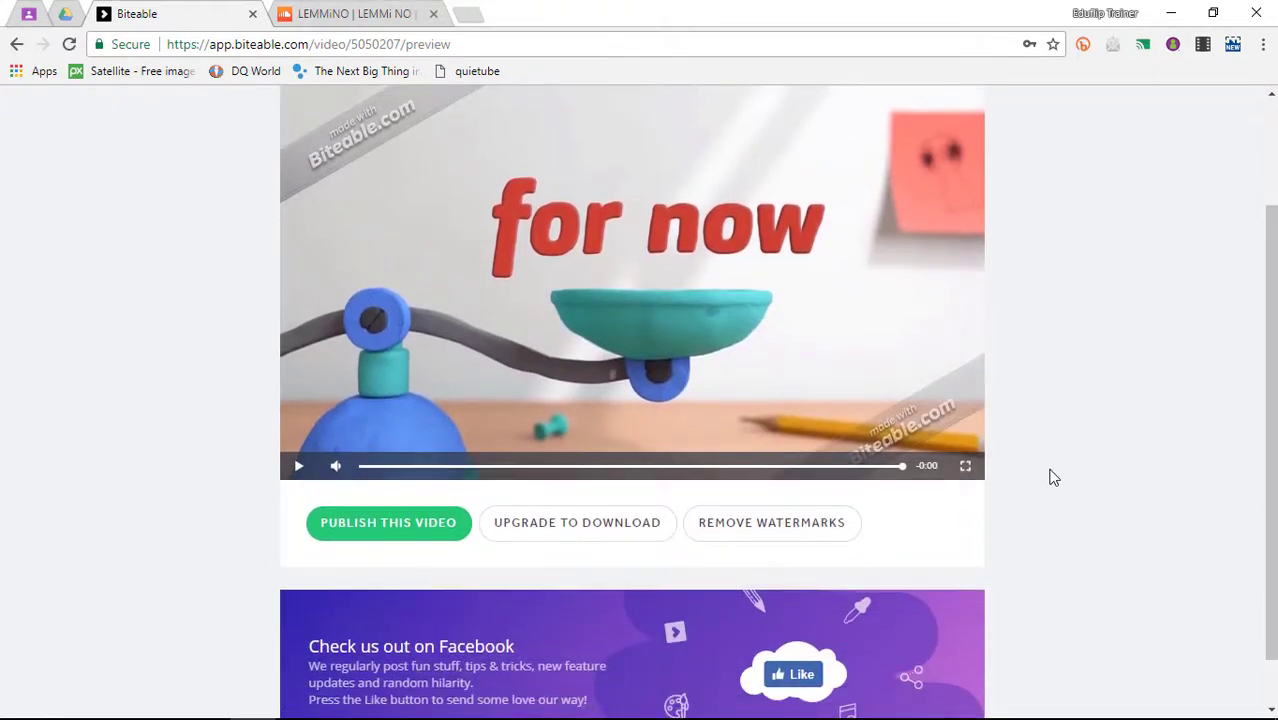
scroll(1052, 478, "down", 1)
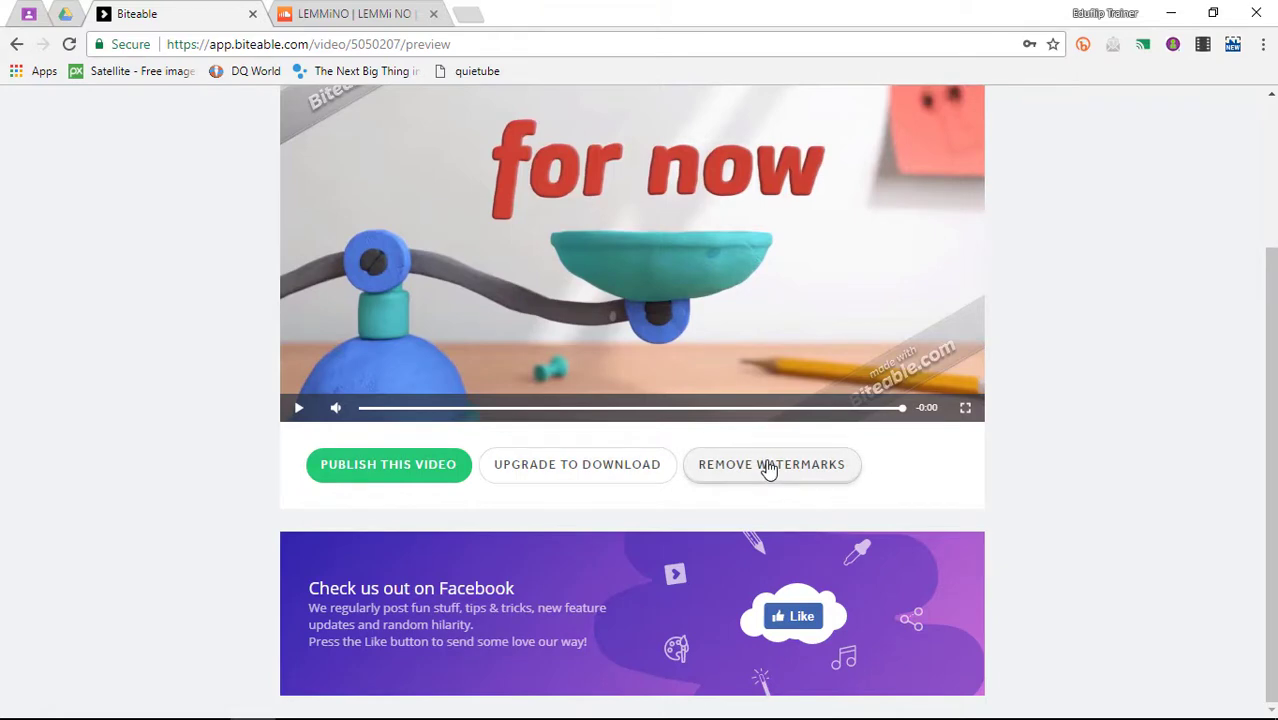
- Look through the watermark-removal pricing plans, then go back to the video preview page
left_click(768, 468)
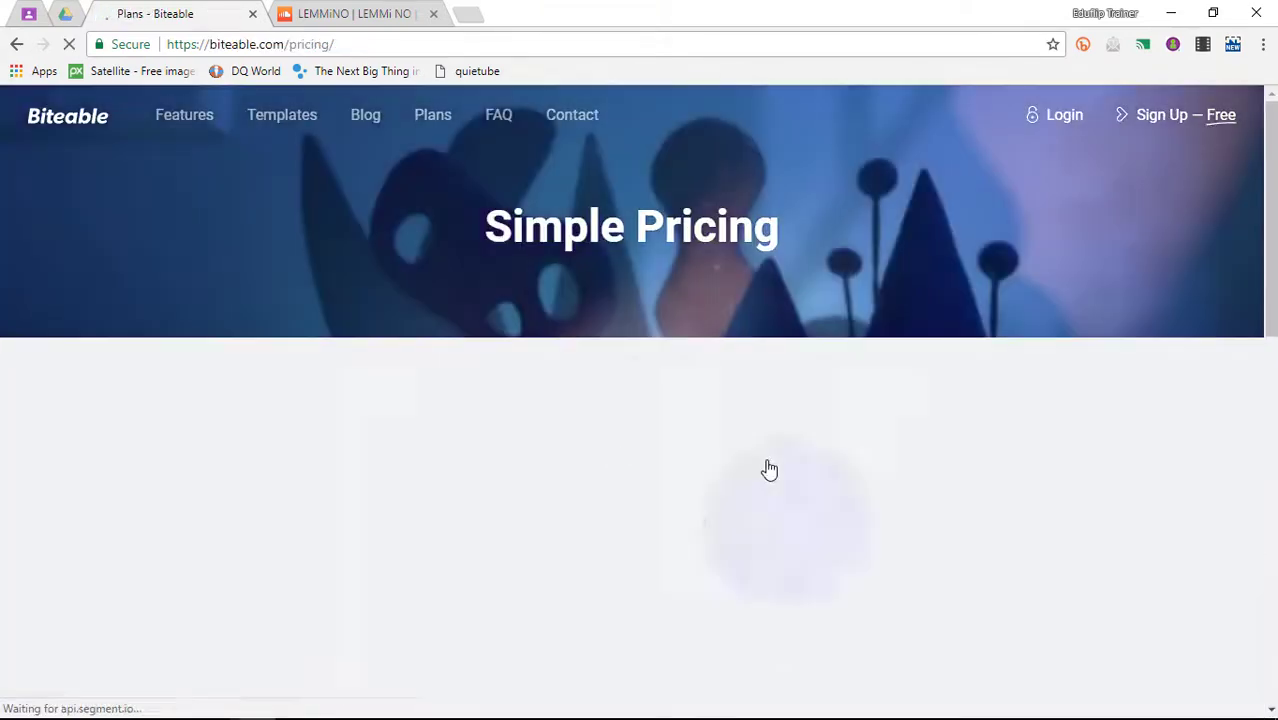
scroll(847, 420, "down", 4)
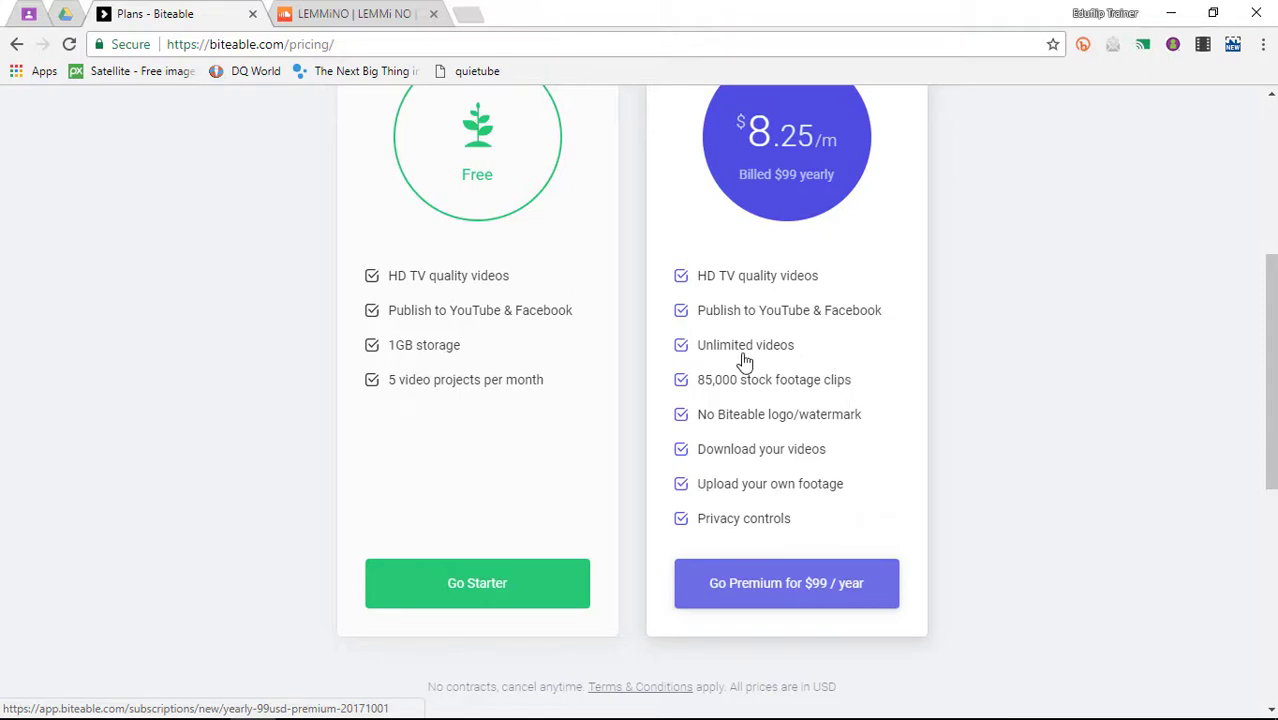
scroll(786, 360, "up", 5)
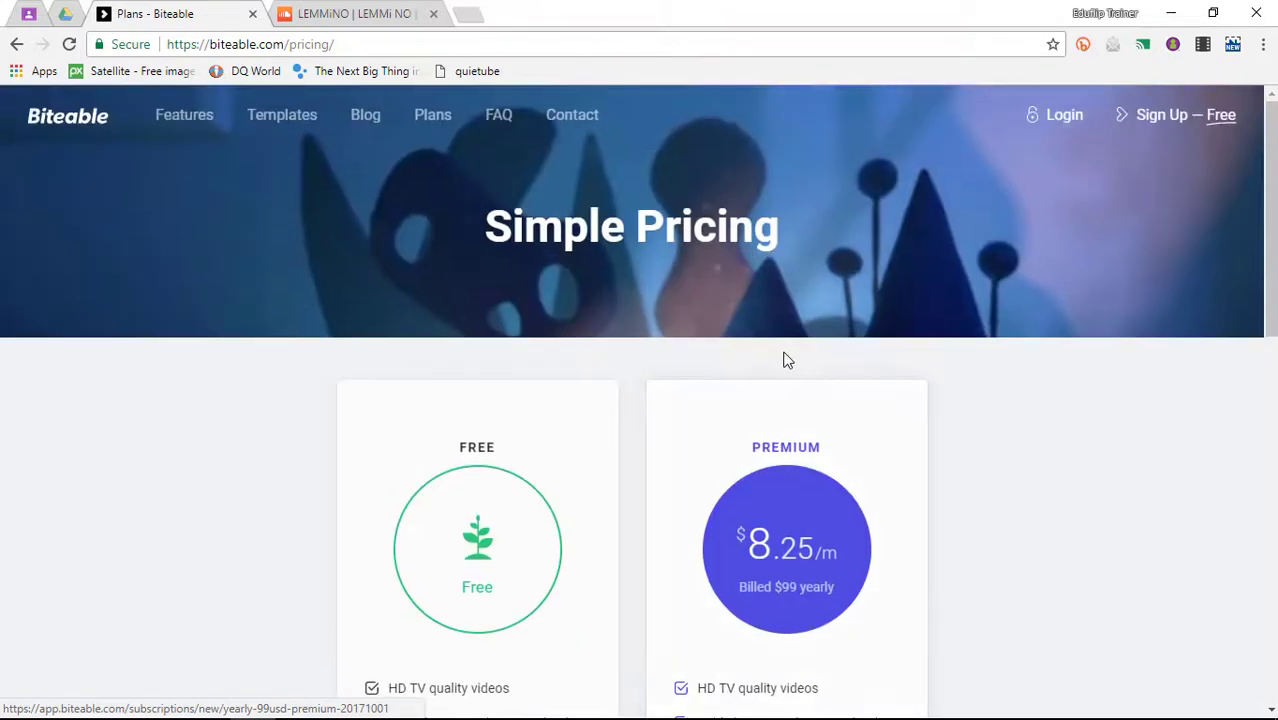
left_click(16, 45)
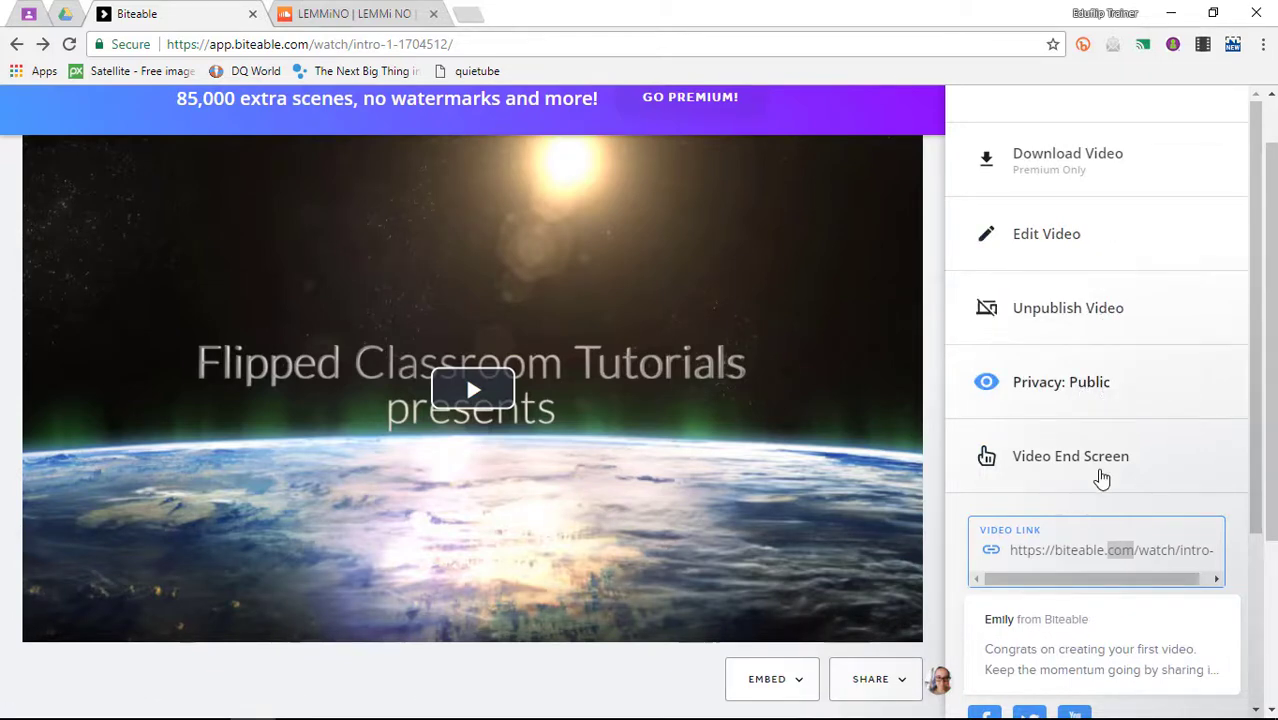
- Select the published Intro 1's biteable.com/watch URL in the Video Link box
double_click(1075, 549)
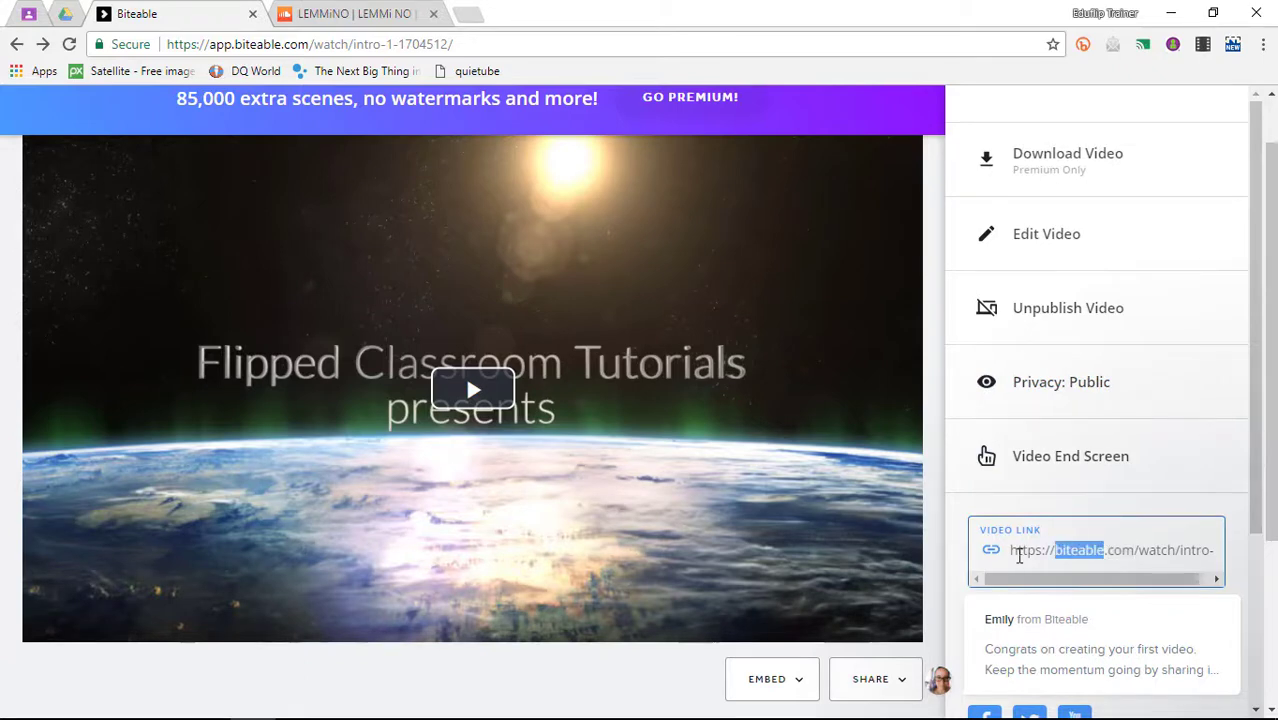